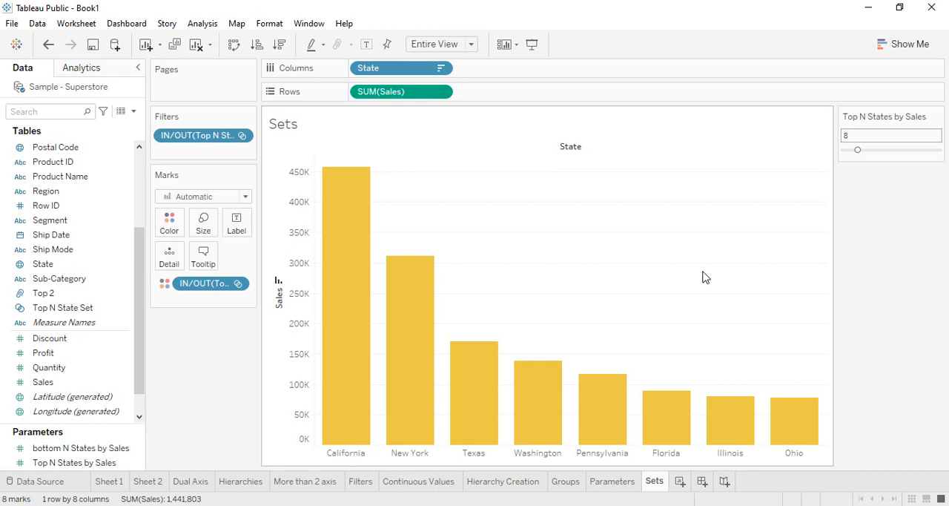
Remove the Top N State Set filter from the Sets view and take Sales off Rows.
click(67, 307)
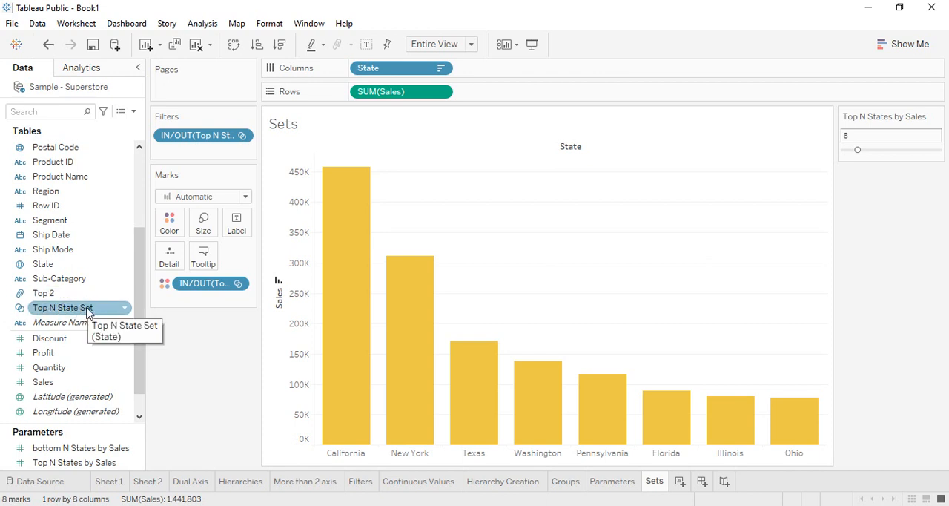
scroll(58, 386, down, 1)
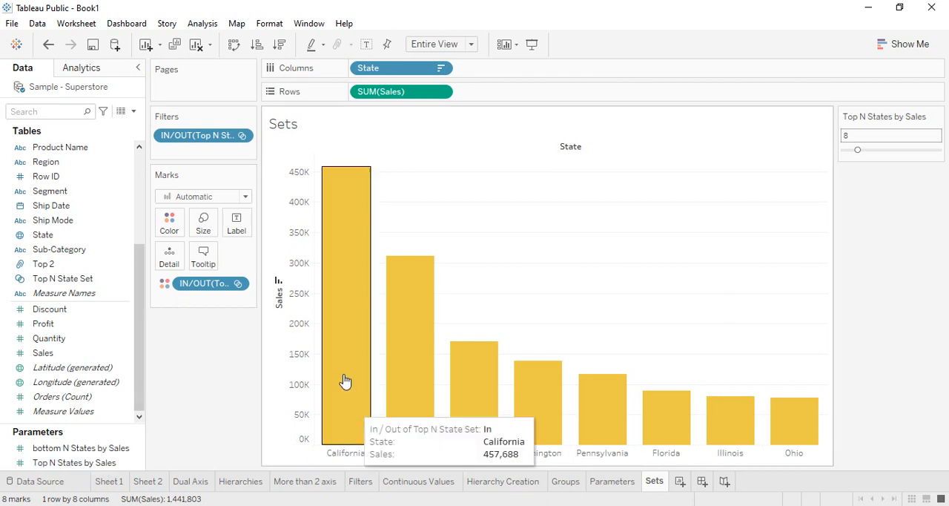
mouse_move(396, 386)
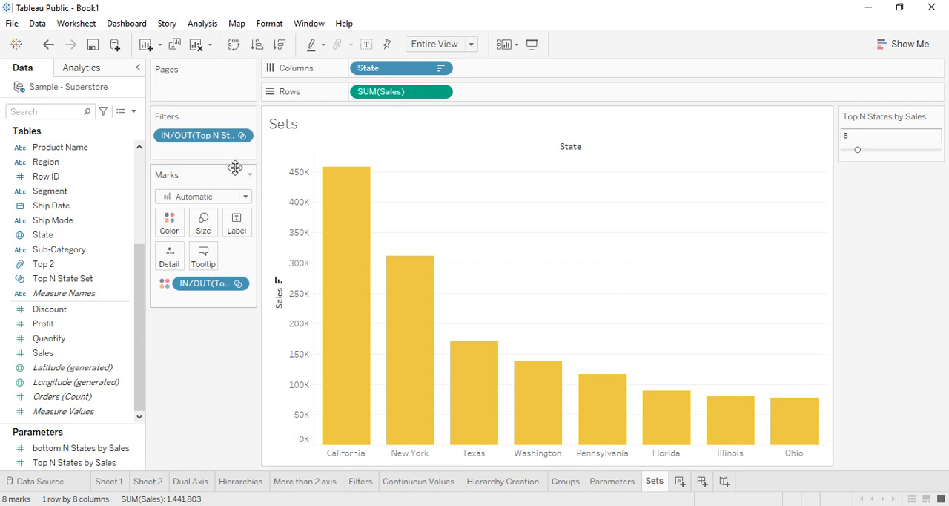
drag(207, 139, 206, 362)
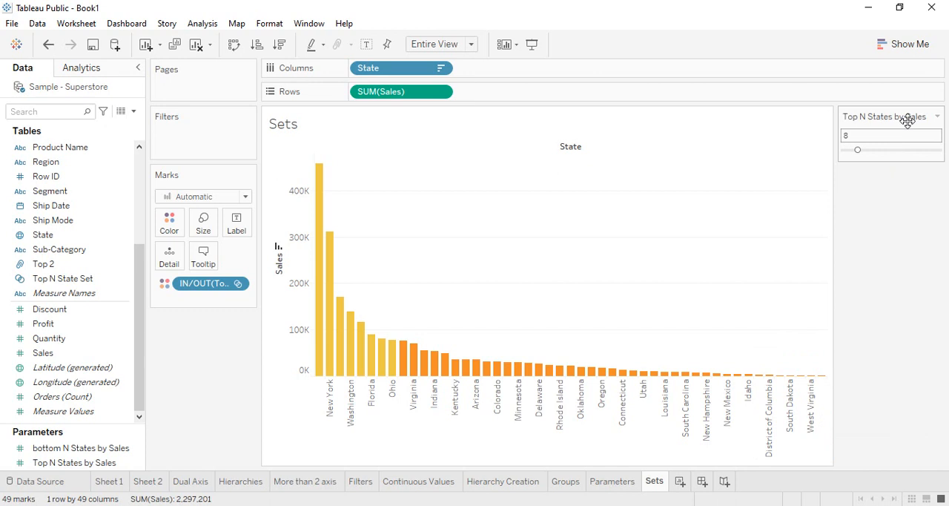
drag(398, 94, 221, 370)
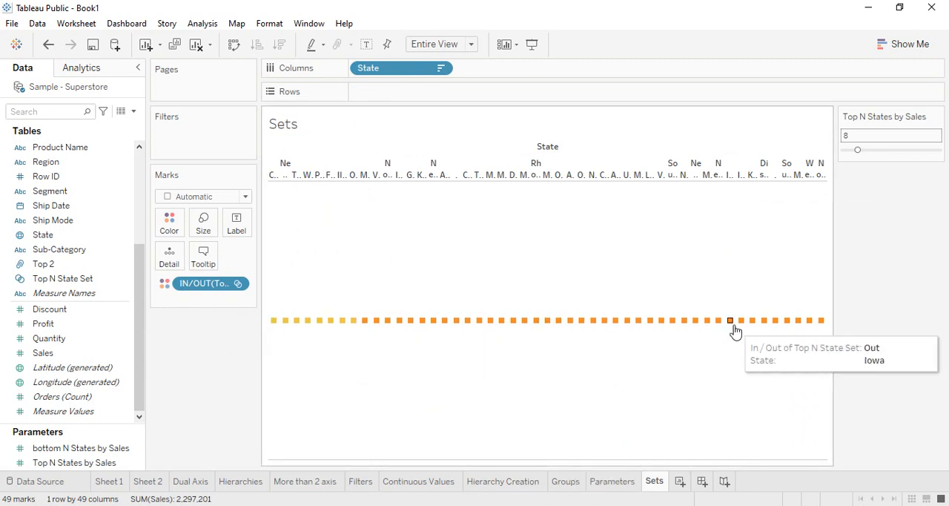
Raise the Top N States by Sales parameter to 10 and finally to 15.
click(880, 134)
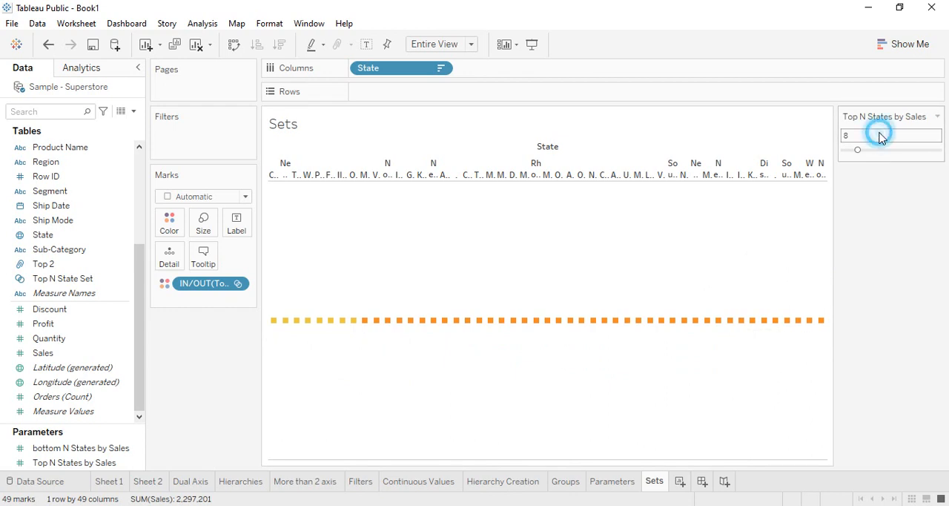
drag(859, 152, 862, 151)
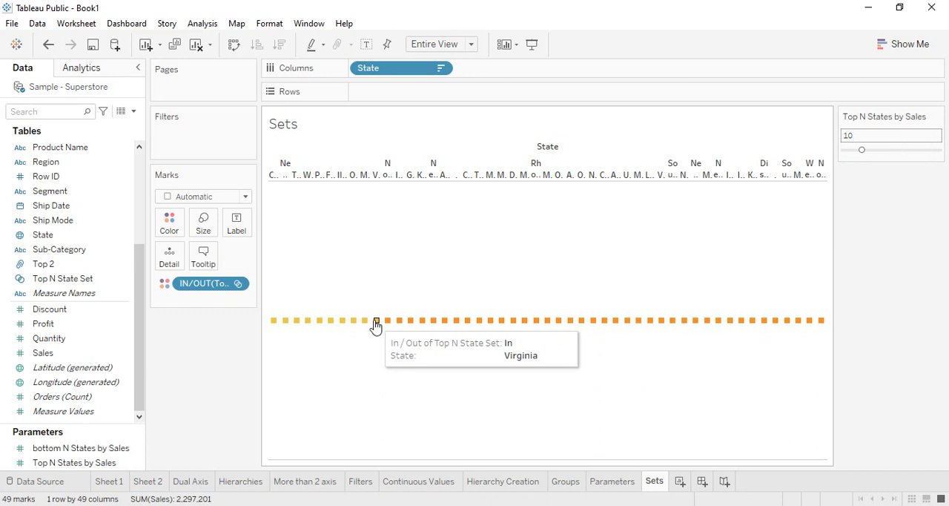
drag(861, 150, 871, 150)
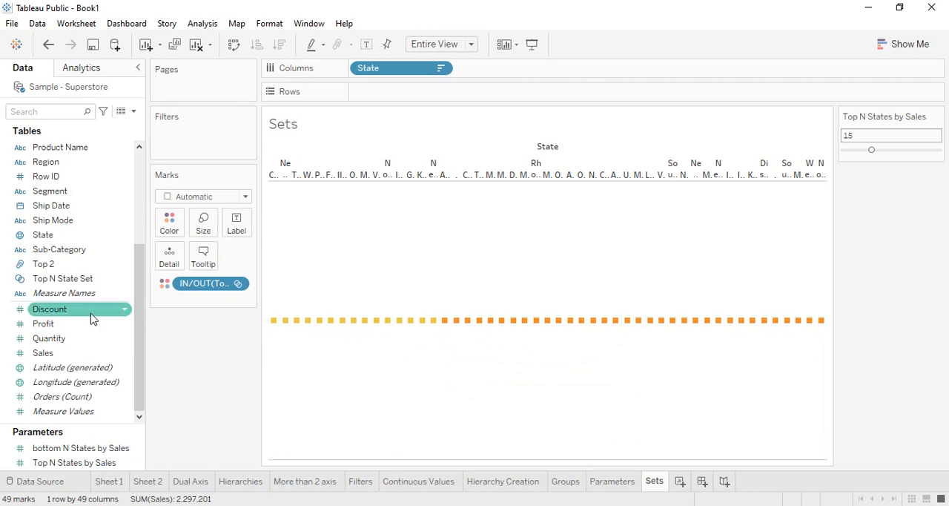
Plot Profit on Rows by State, sort the states by descending profit, and inspect which bars belong to the set.
drag(86, 324, 424, 90)
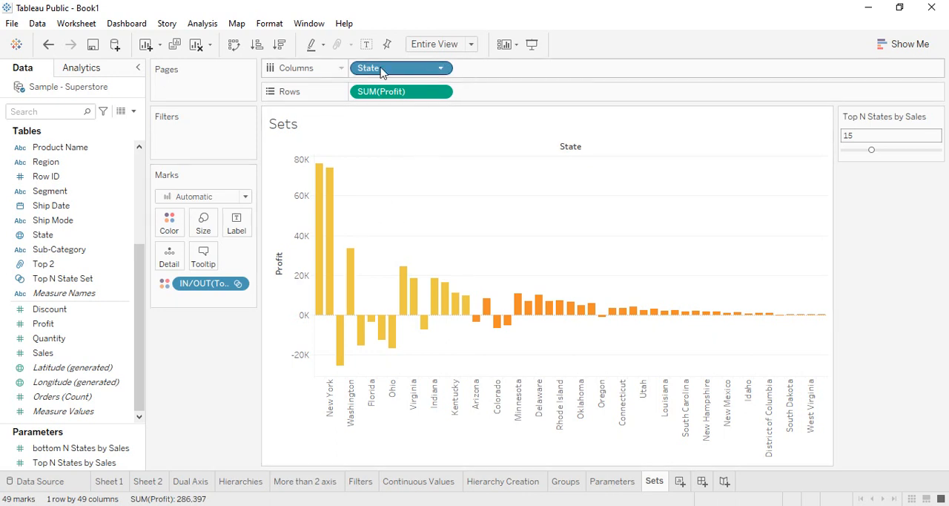
click(279, 44)
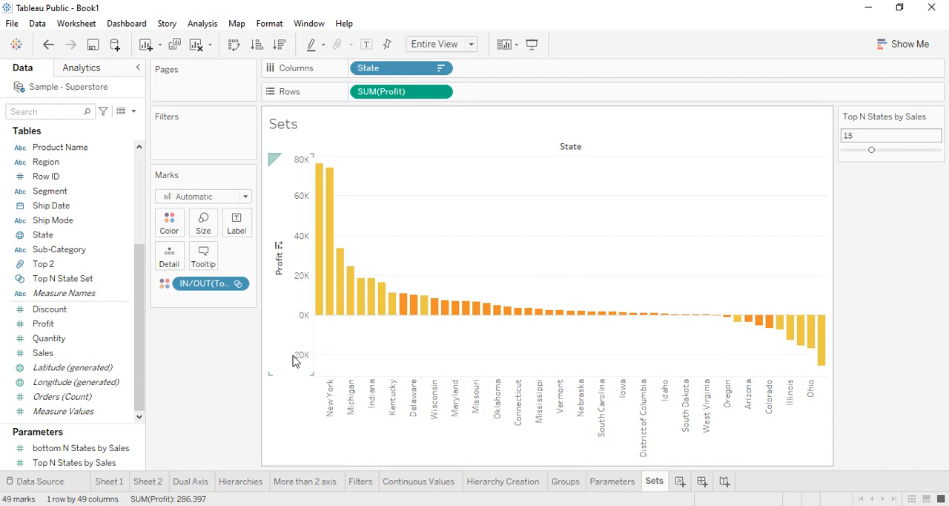
mouse_move(423, 318)
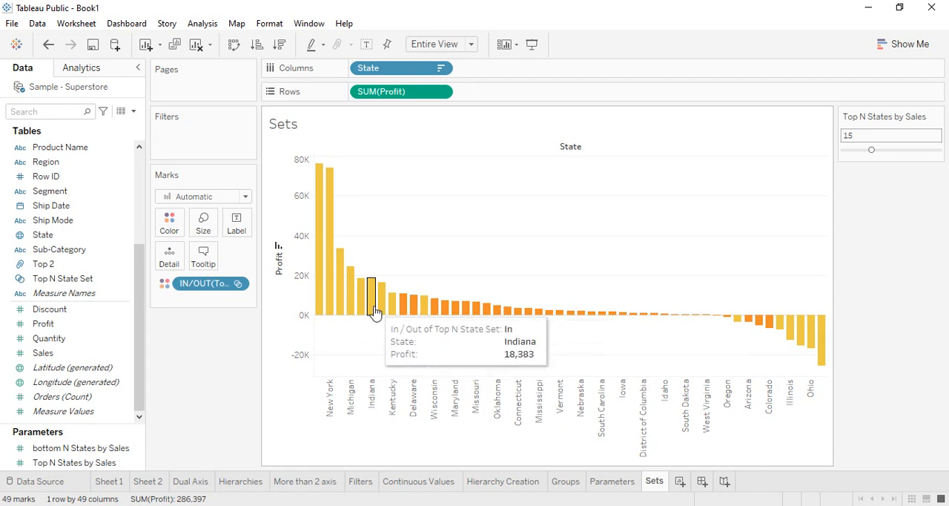
mouse_move(372, 303)
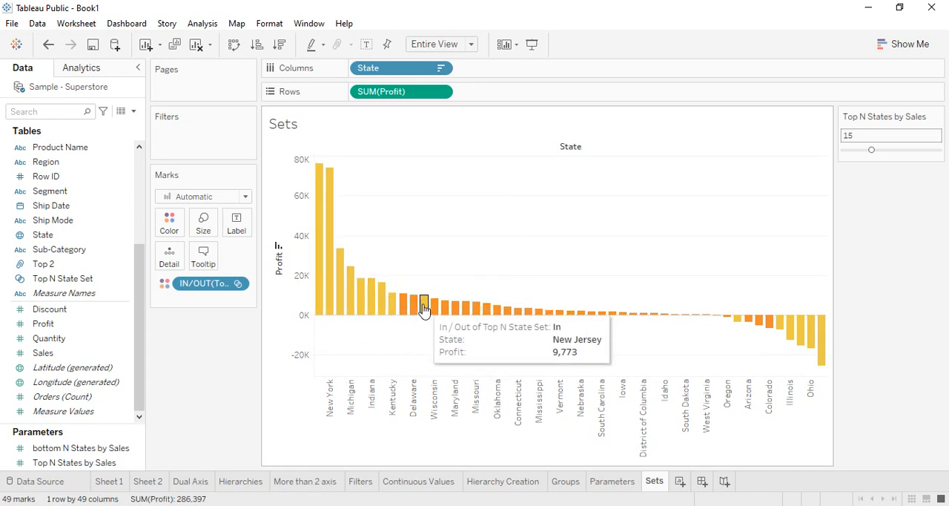
mouse_move(724, 324)
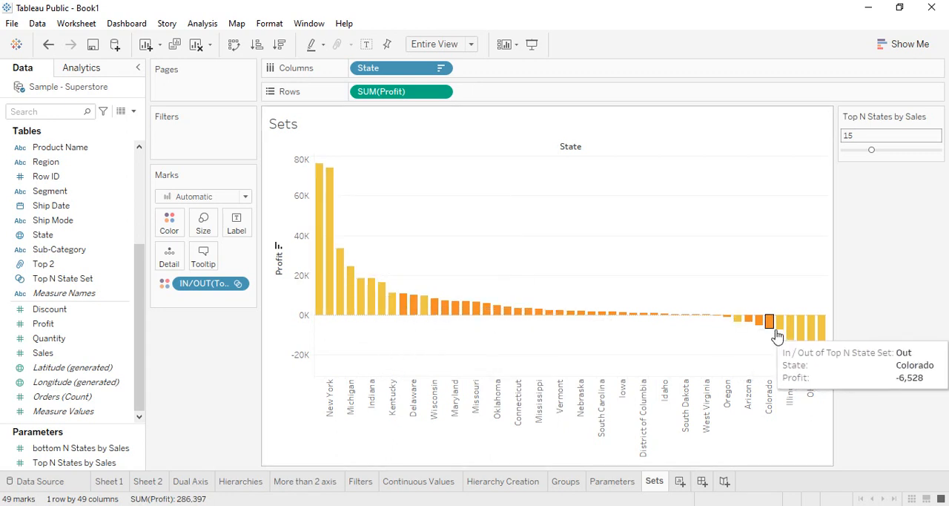
mouse_move(826, 334)
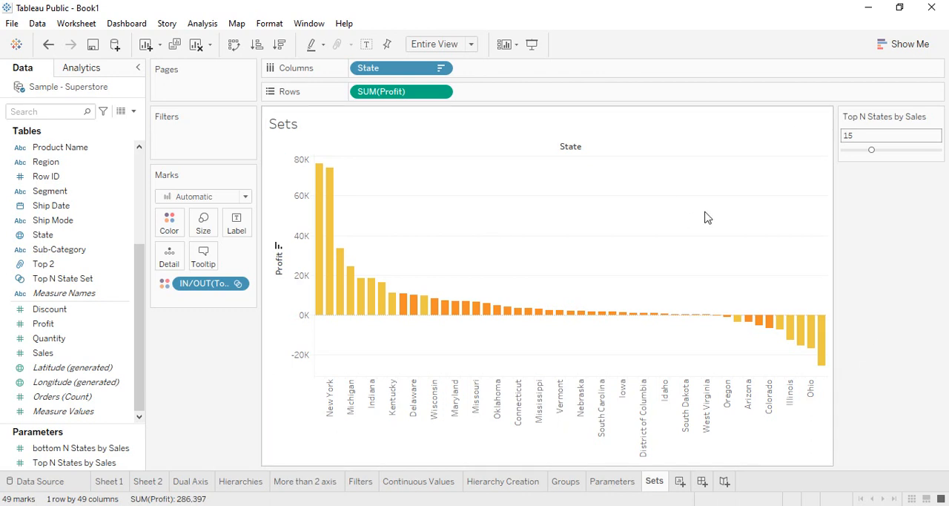
click(784, 505)
click(782, 504)
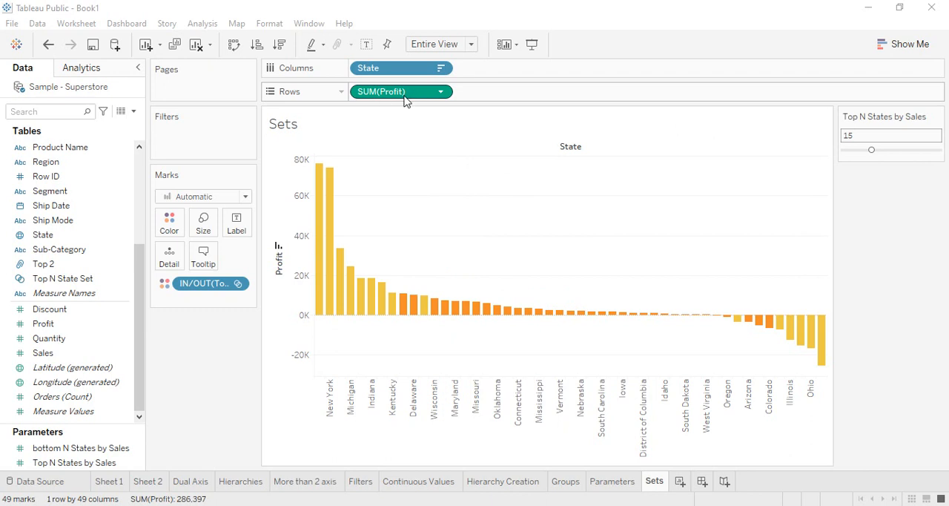
Replace Profit with Sales on Rows and sort the states in descending order of sales.
drag(413, 96, 384, 95)
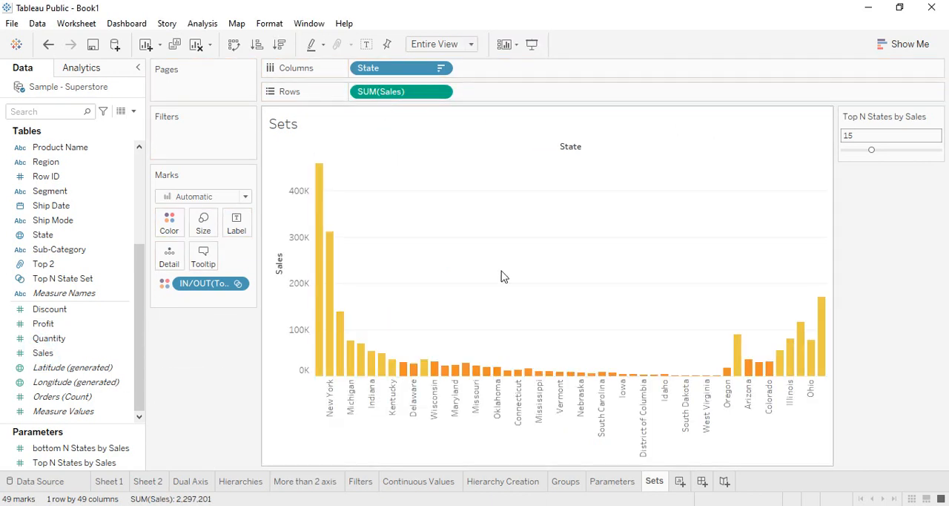
click(256, 45)
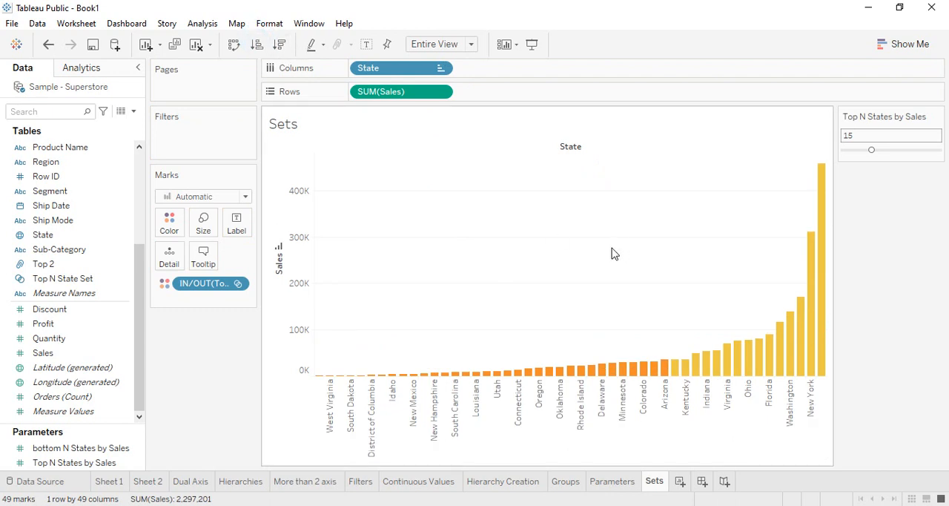
click(281, 45)
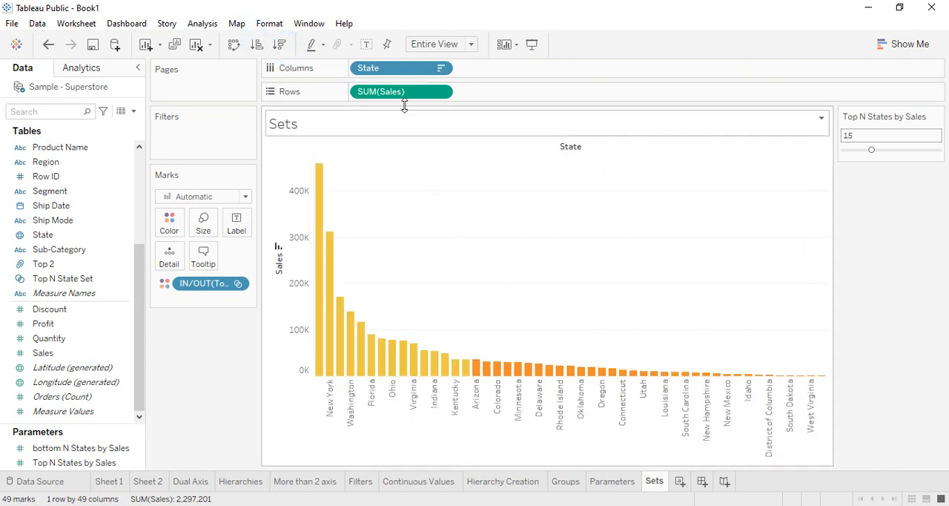
Replace State with Sub-Category on Columns, sort by descending sales, and inspect the in and out portions of the Phones bar.
drag(398, 68, 223, 339)
drag(59, 250, 349, 66)
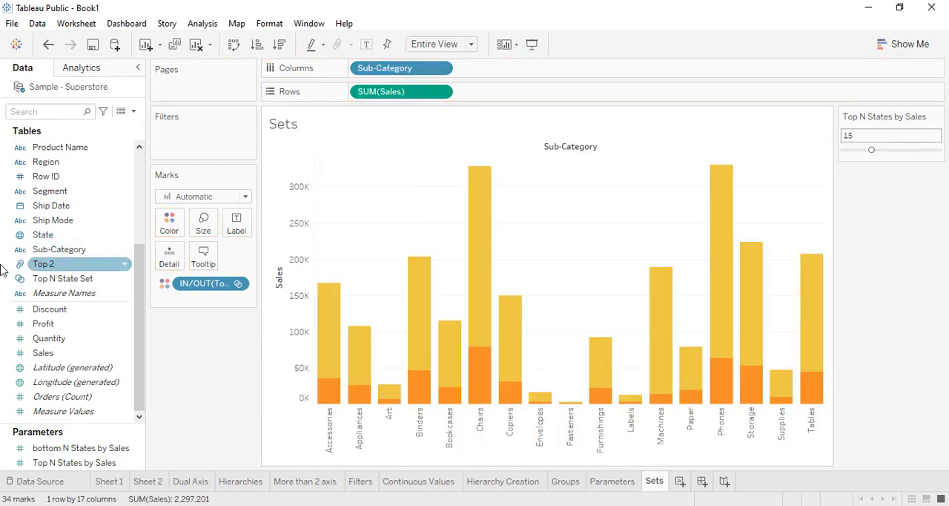
click(280, 47)
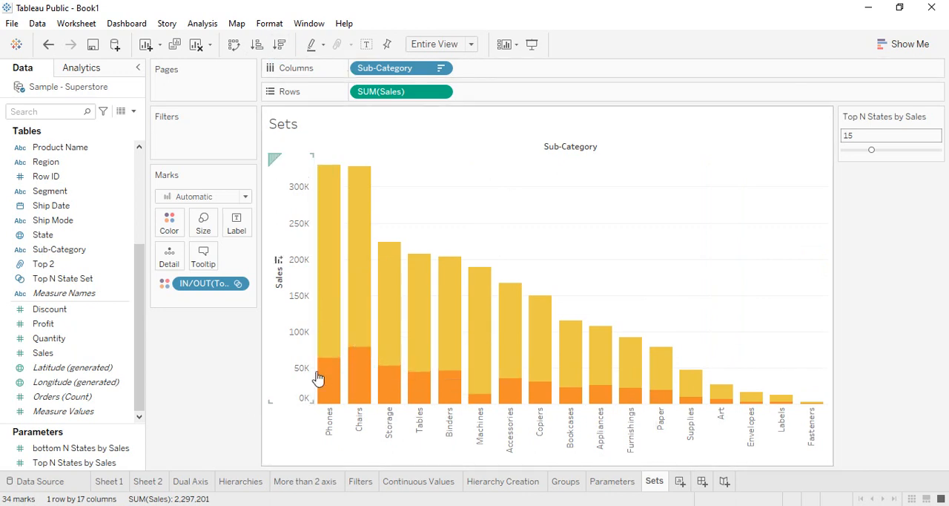
mouse_move(339, 352)
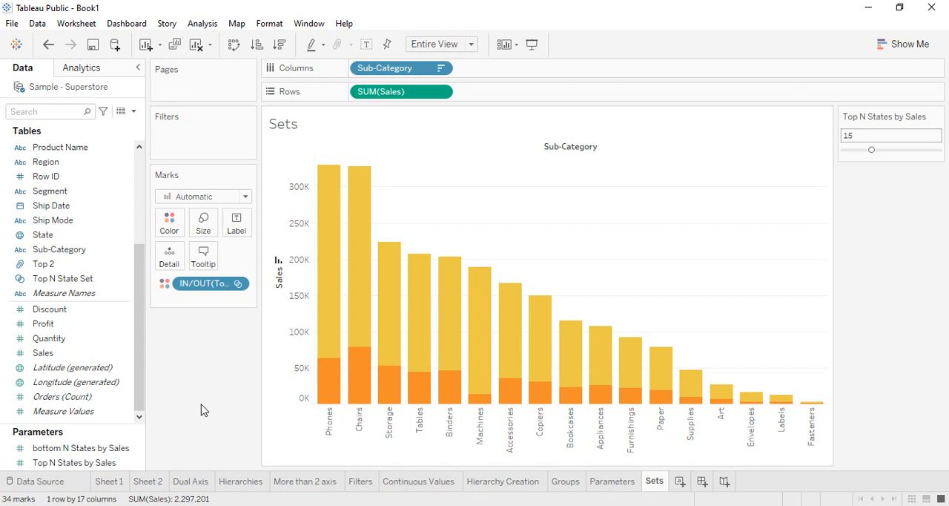
mouse_move(330, 384)
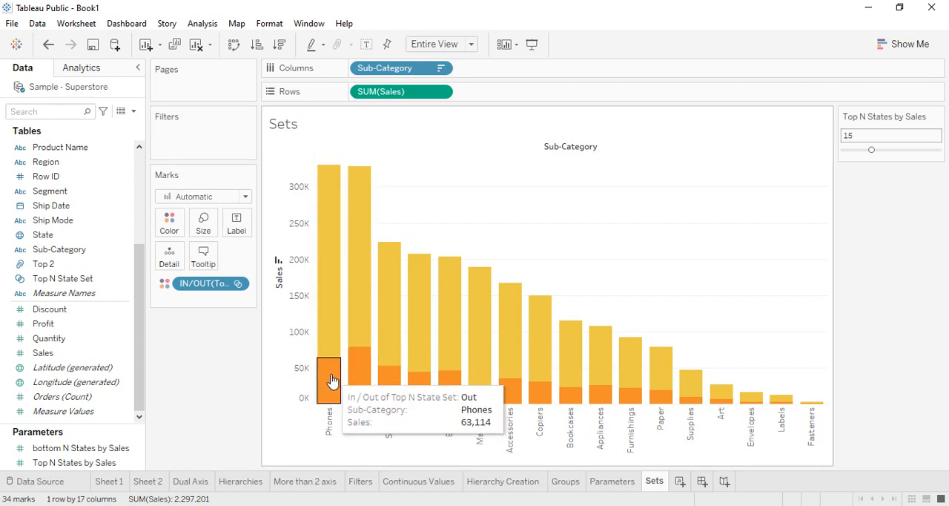
mouse_move(329, 332)
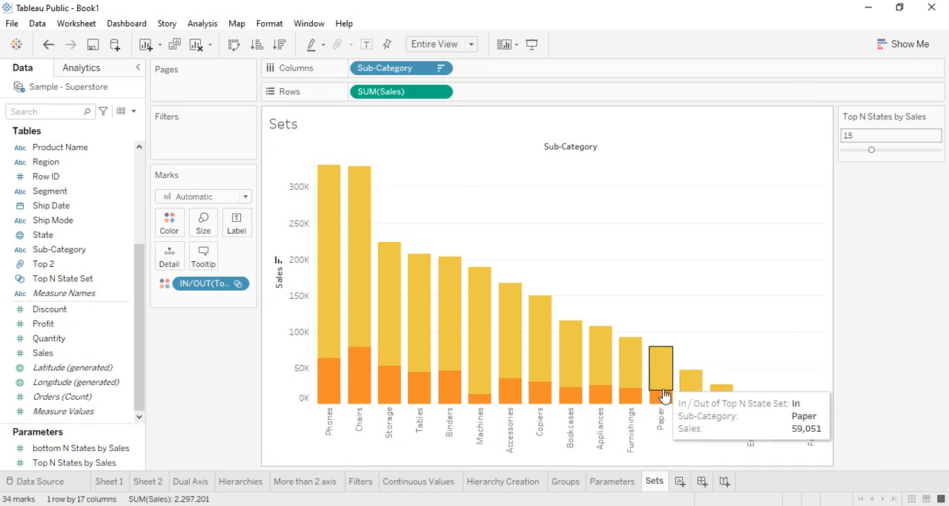
Add a new worksheet and name it Combinations.
click(680, 481)
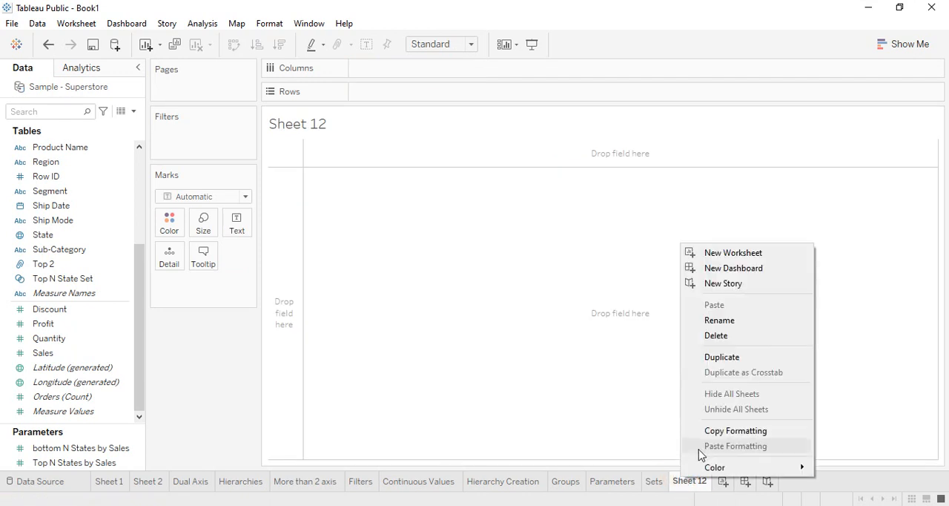
click(731, 320)
text(Combinatiom)
key(BackSpace)
text(ns)
key(Return)
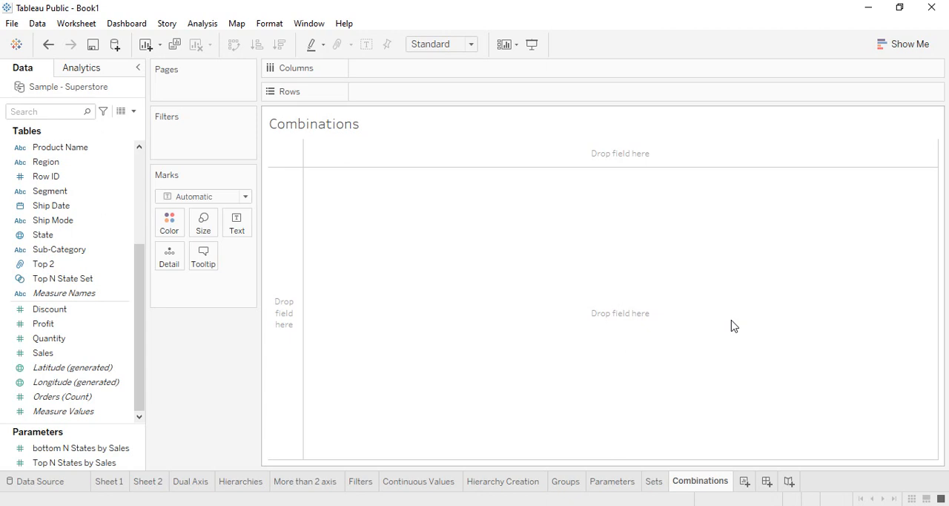
Add Category and Sub-Category to Columns, and swap the axes so both fields are on Rows.
scroll(76, 263, up, 4)
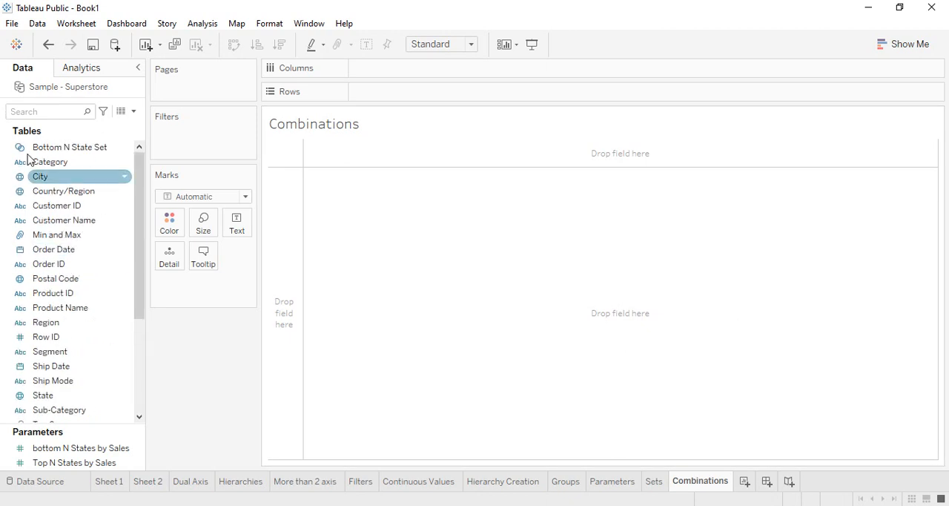
drag(80, 163, 405, 73)
drag(59, 410, 505, 74)
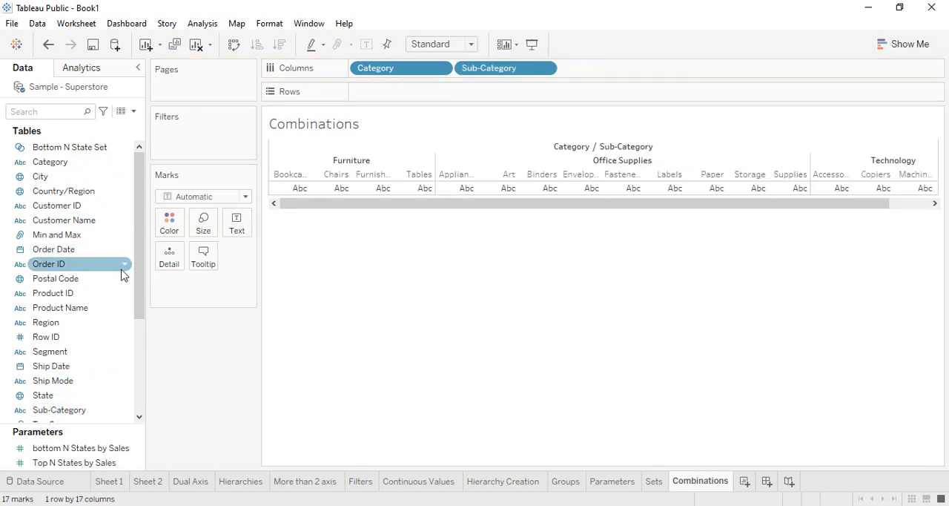
click(233, 45)
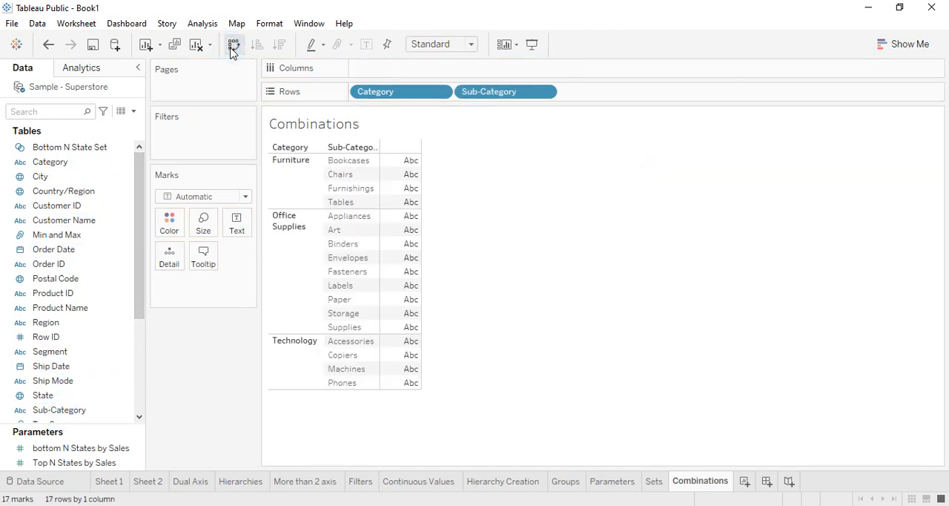
Show Sales and Profit as text values for each sub-category.
scroll(90, 374, down, 1)
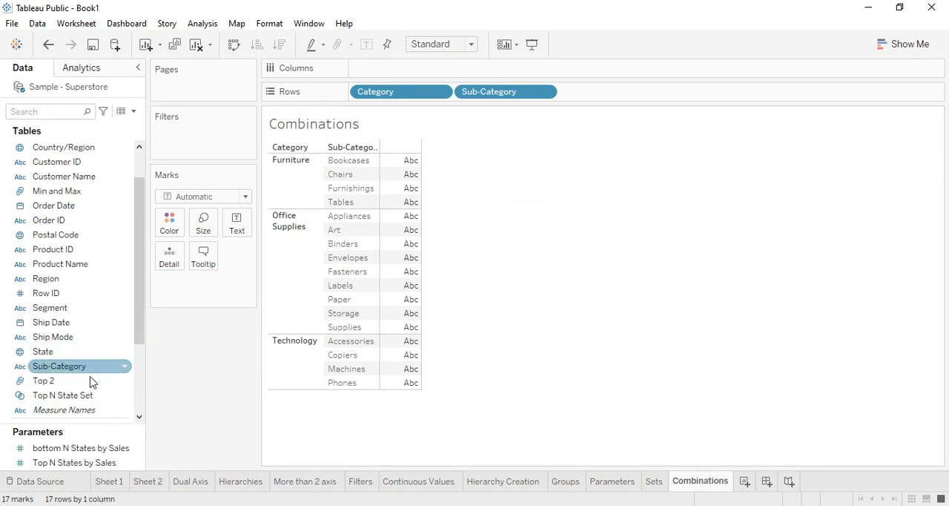
scroll(70, 382, down, 3)
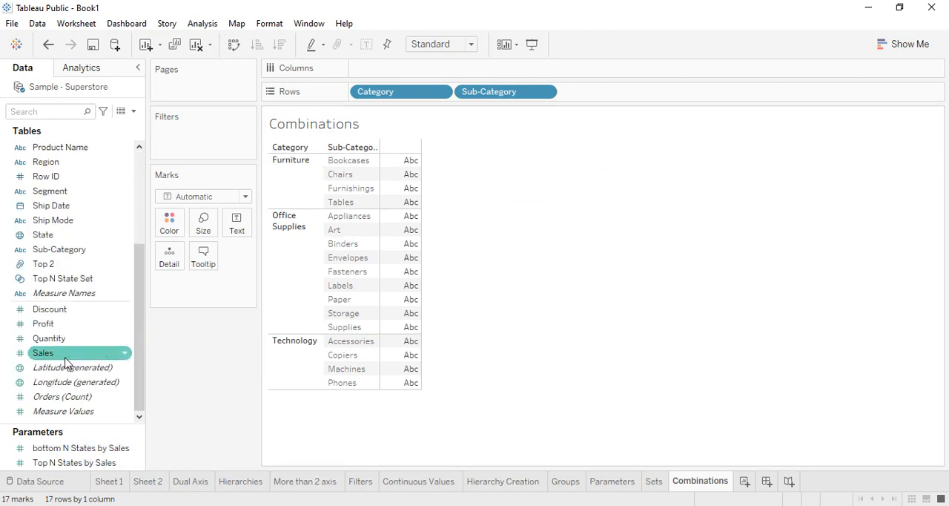
drag(45, 338, 246, 232)
drag(44, 323, 249, 227)
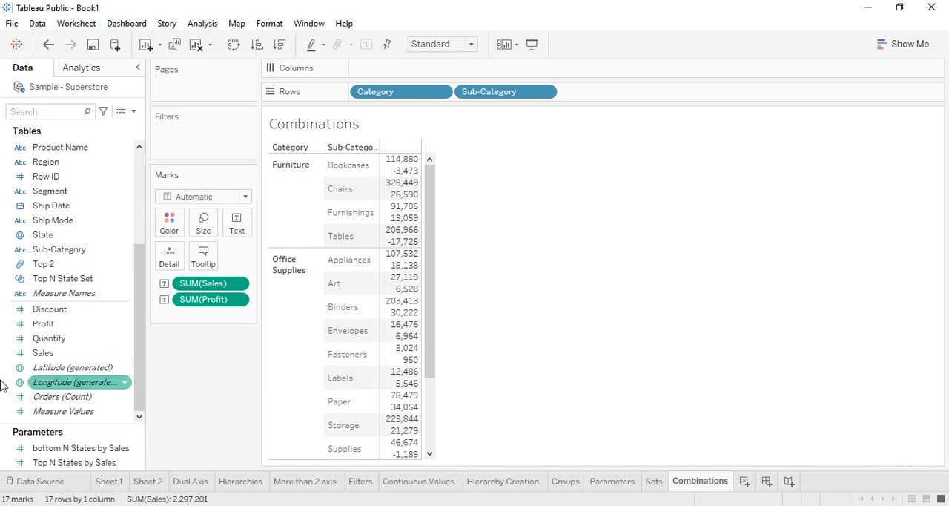
Move Profit and Sales from the marks to Columns as side-by-side bars, and fit the chart to Entire View.
drag(210, 300, 399, 74)
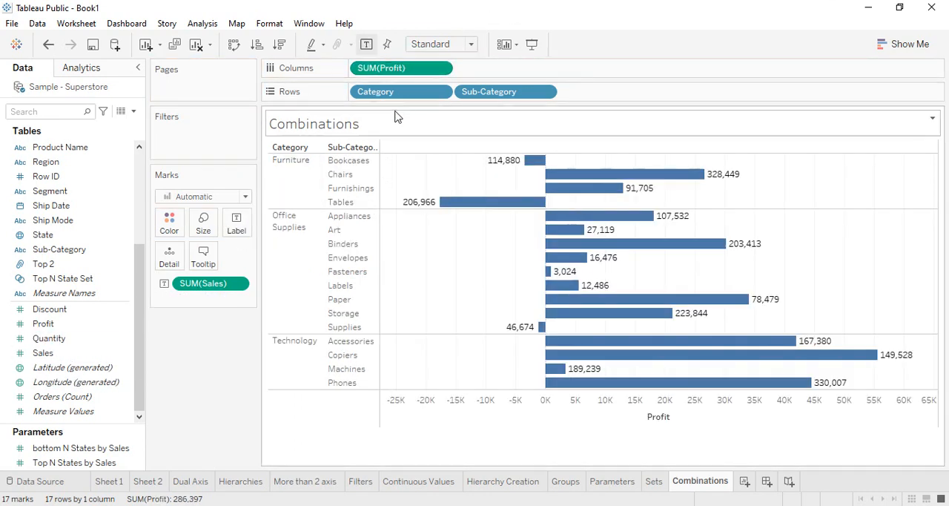
drag(210, 290, 490, 72)
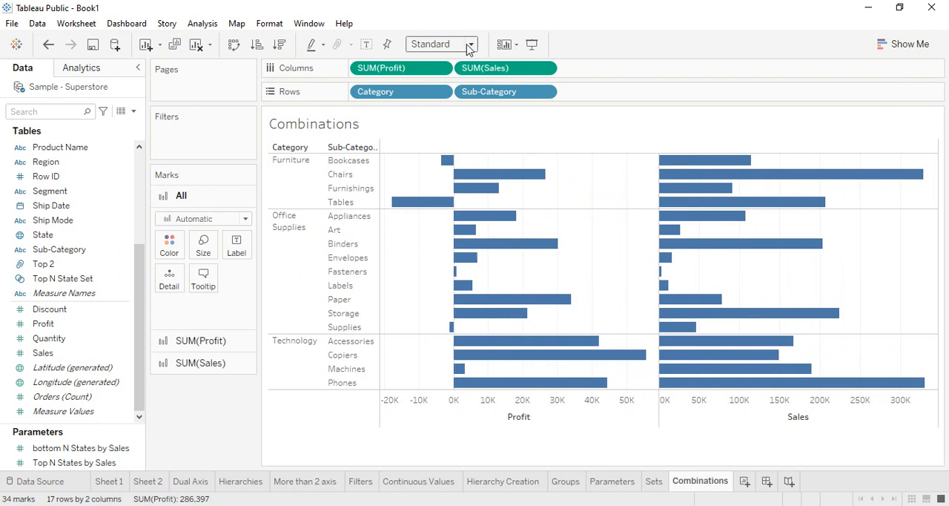
click(469, 43)
click(443, 93)
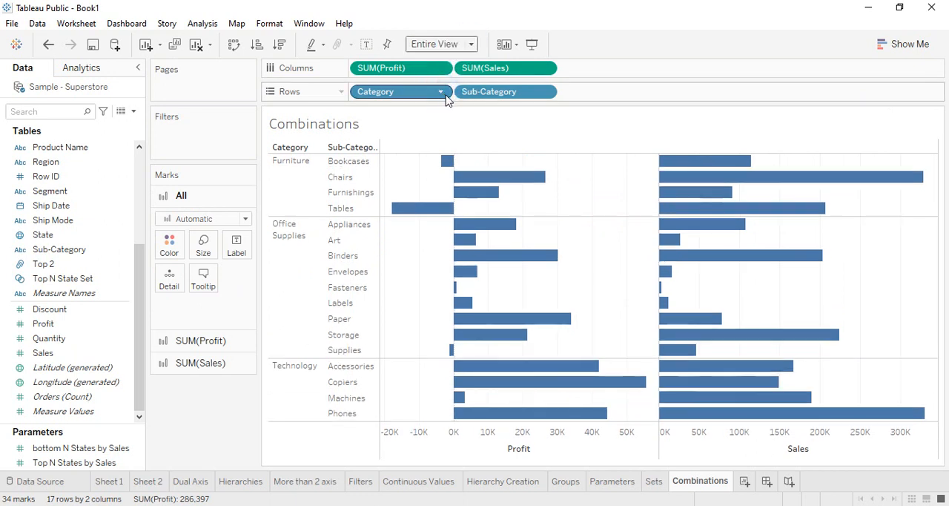
Convert the Profit and Sales bar chart to a text table, and fit the table to Entire View.
click(936, 46)
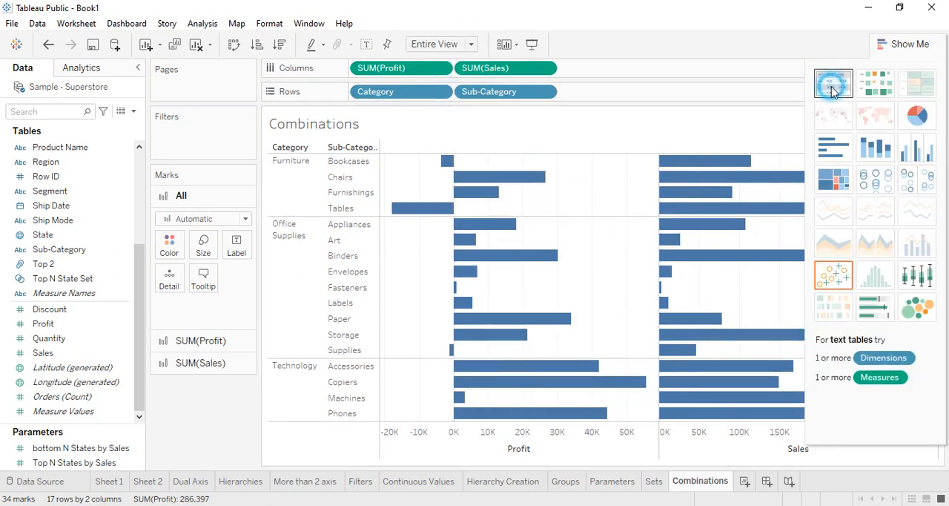
click(833, 83)
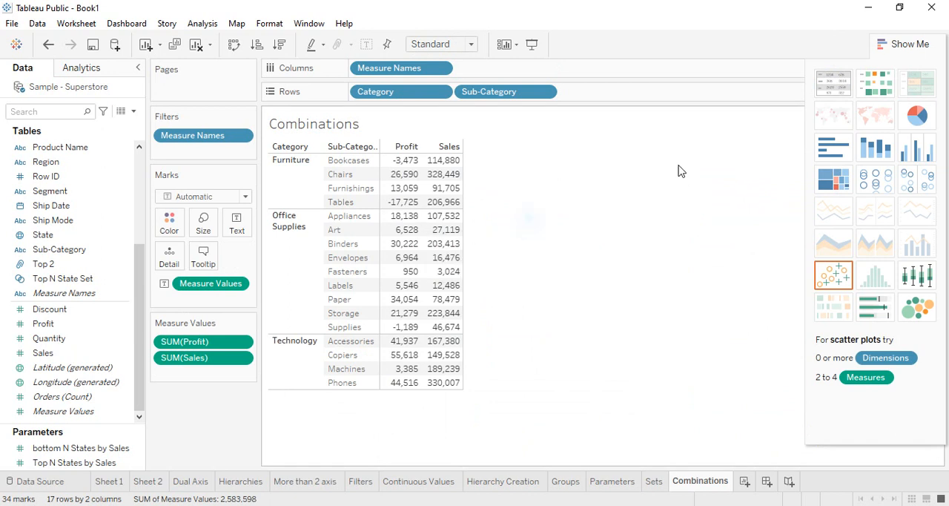
click(932, 46)
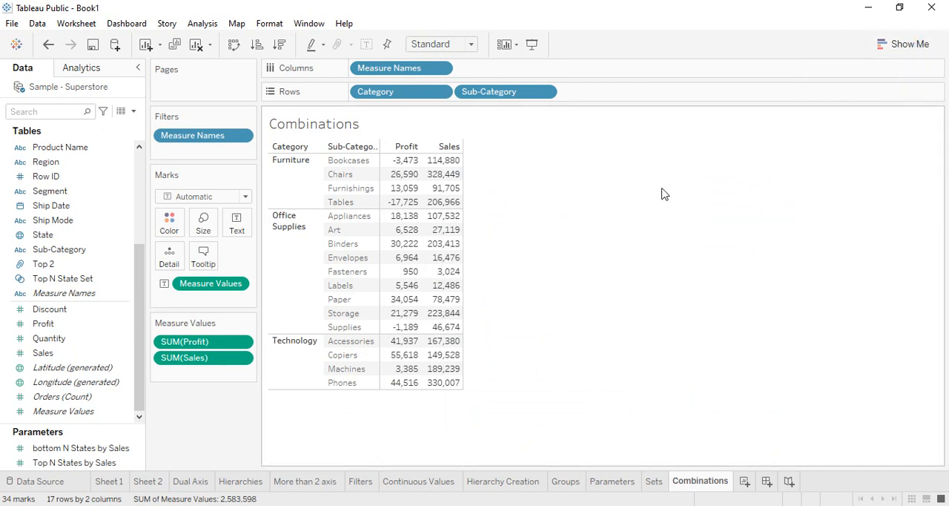
click(470, 44)
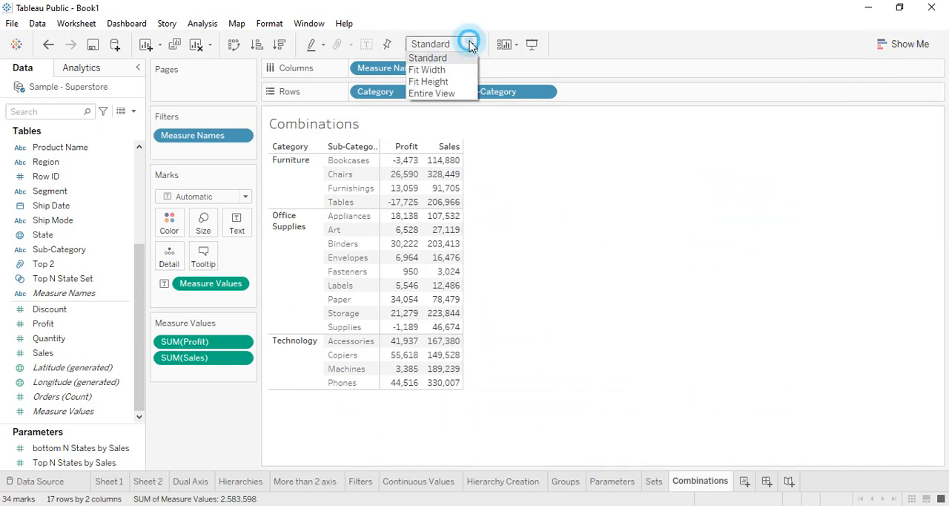
click(445, 96)
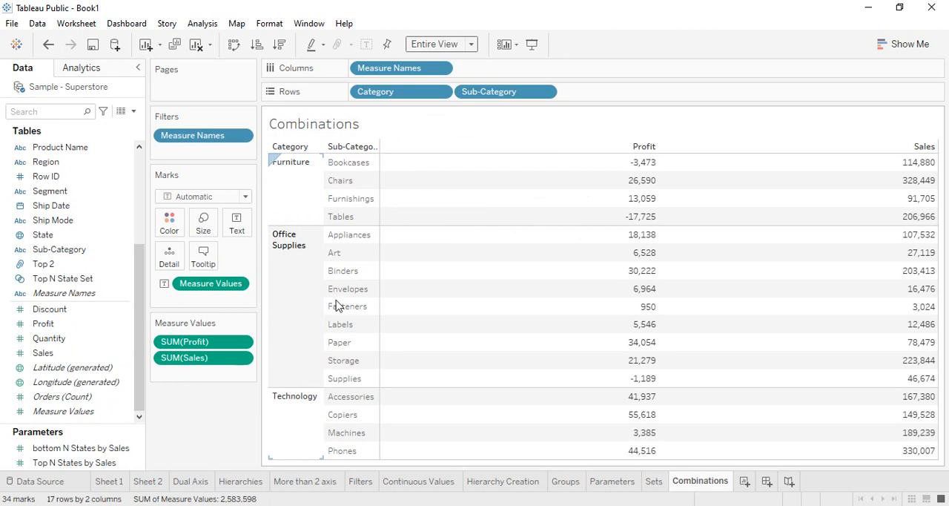
Place Sales before Profit in the measure values, and add Discount as a third measure.
drag(224, 346, 219, 376)
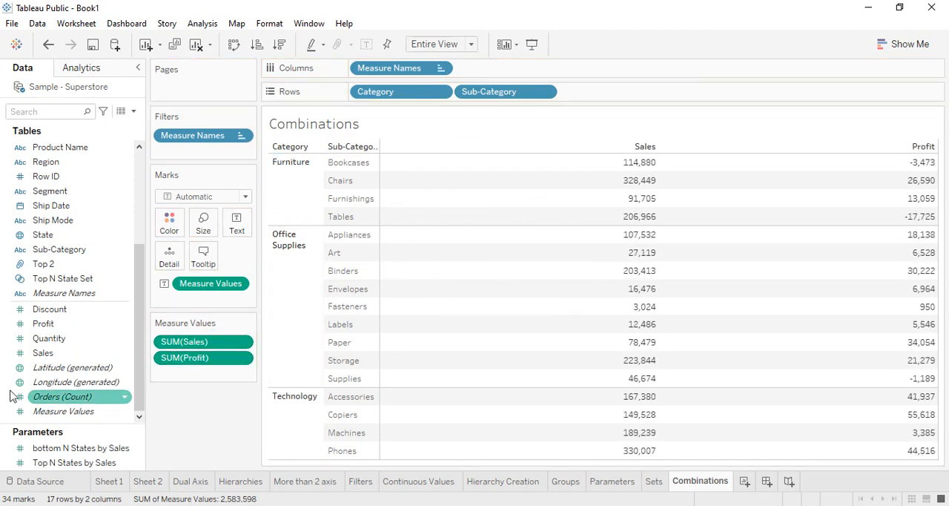
drag(38, 312, 178, 375)
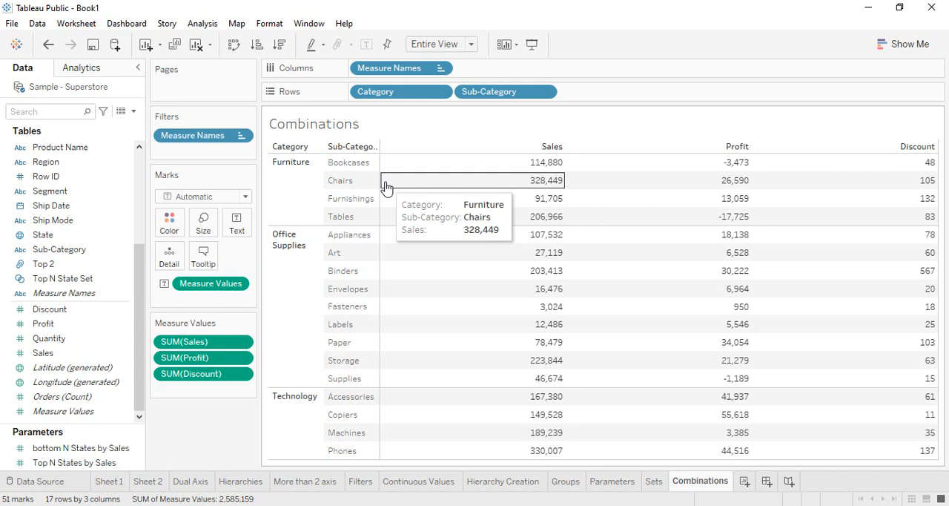
Clear the worksheet, and try to create a combined field from the Sales, Profit and Discount measures.
click(195, 44)
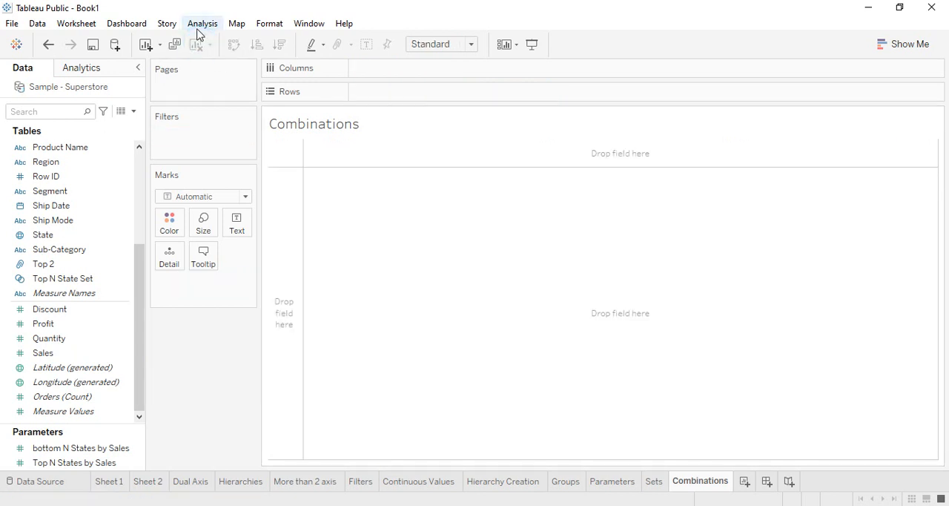
click(68, 351)
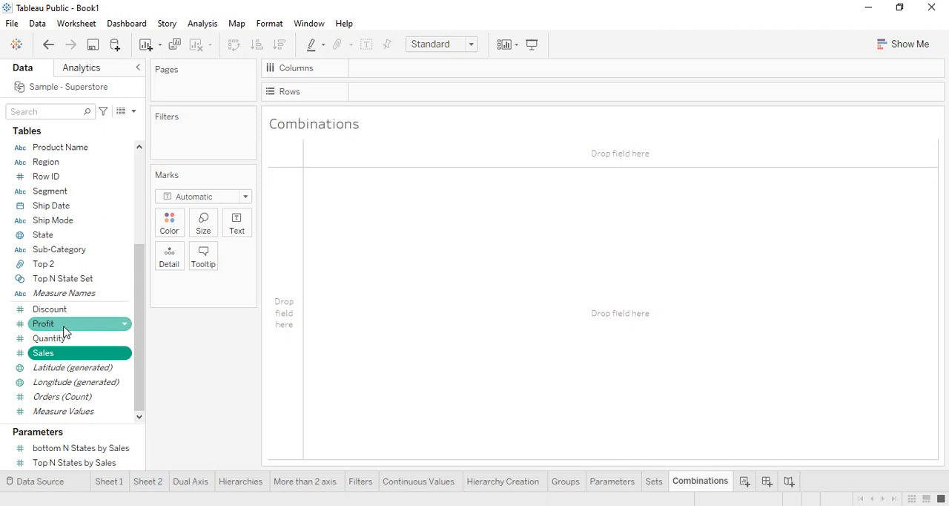
ctrl+click(64, 327)
ctrl+click(66, 312)
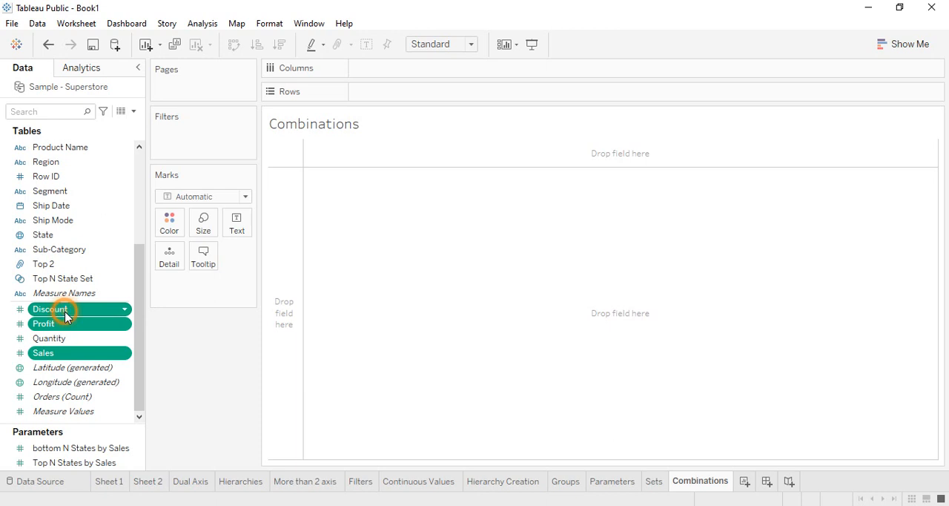
right_click(65, 314)
mouse_move(119, 362)
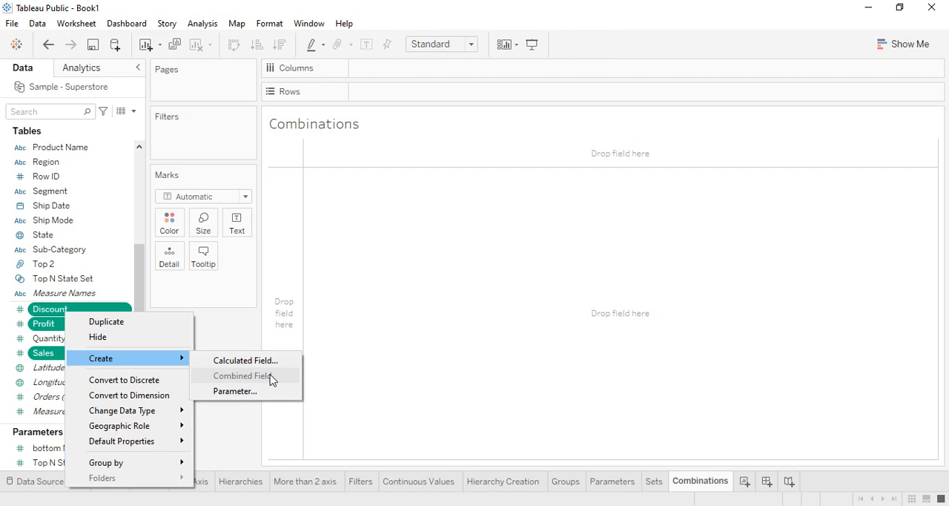
click(242, 320)
Create a combined field from the Category and Sub-Category dimensions.
scroll(93, 265, up, 4)
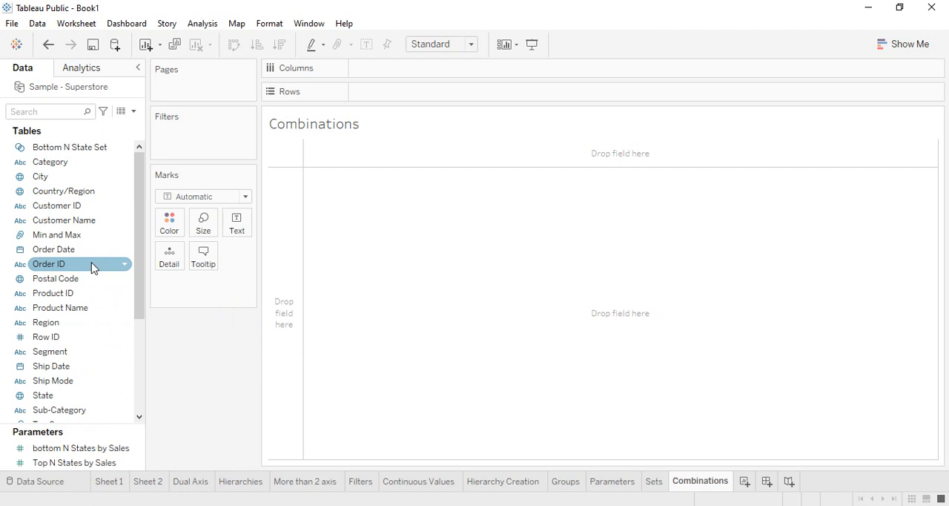
click(39, 162)
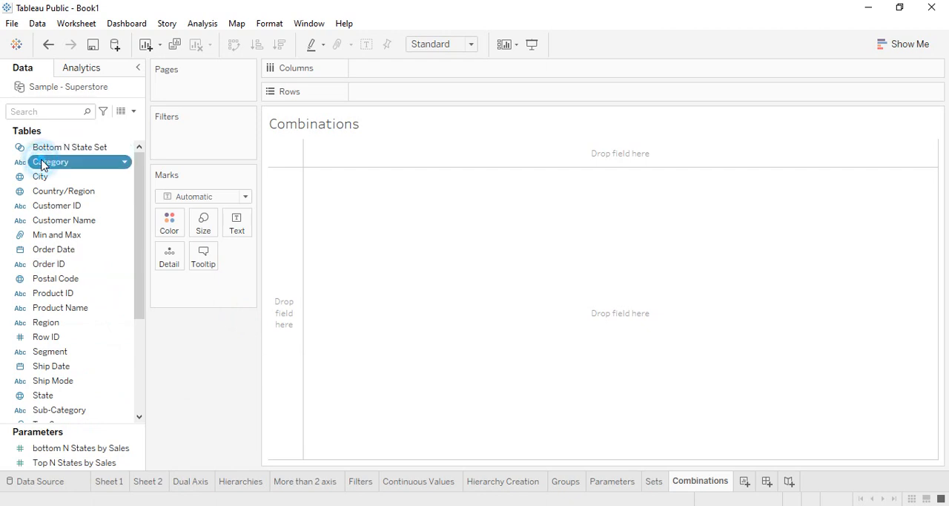
ctrl+click(83, 410)
right_click(83, 410)
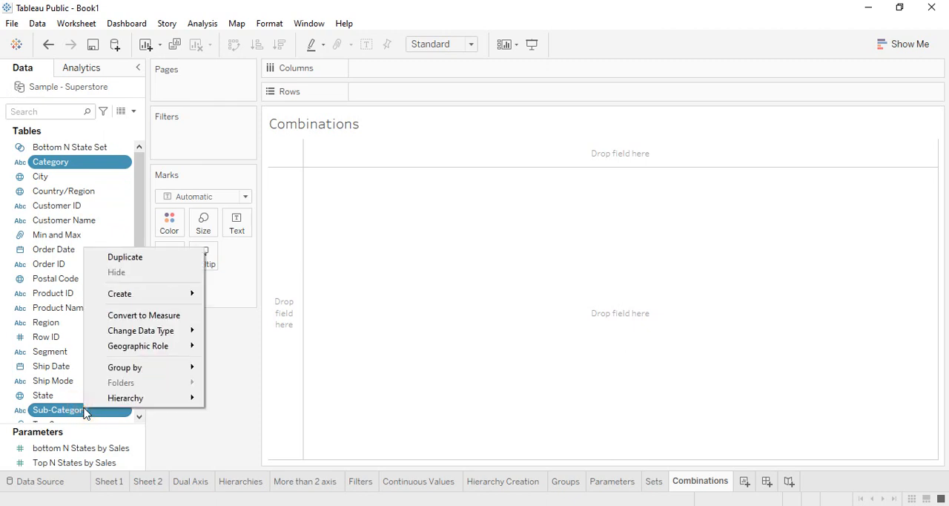
mouse_move(145, 296)
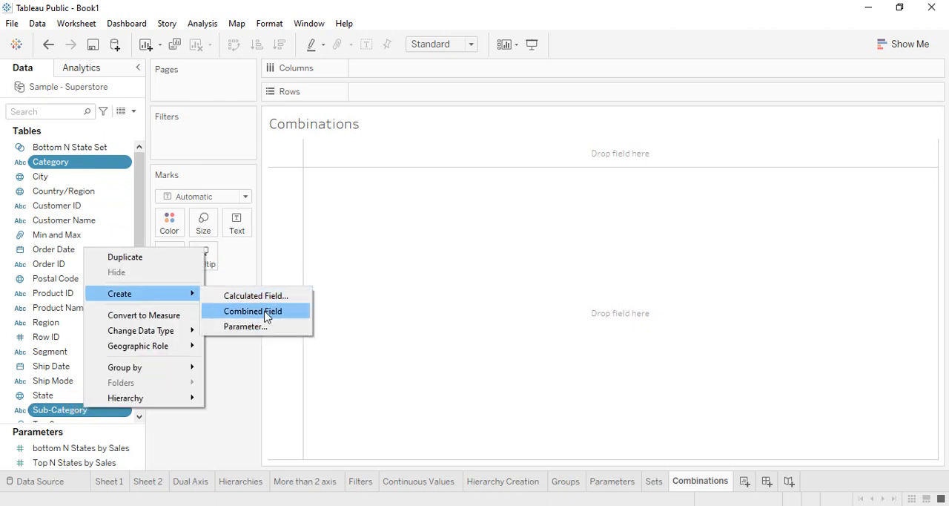
click(259, 311)
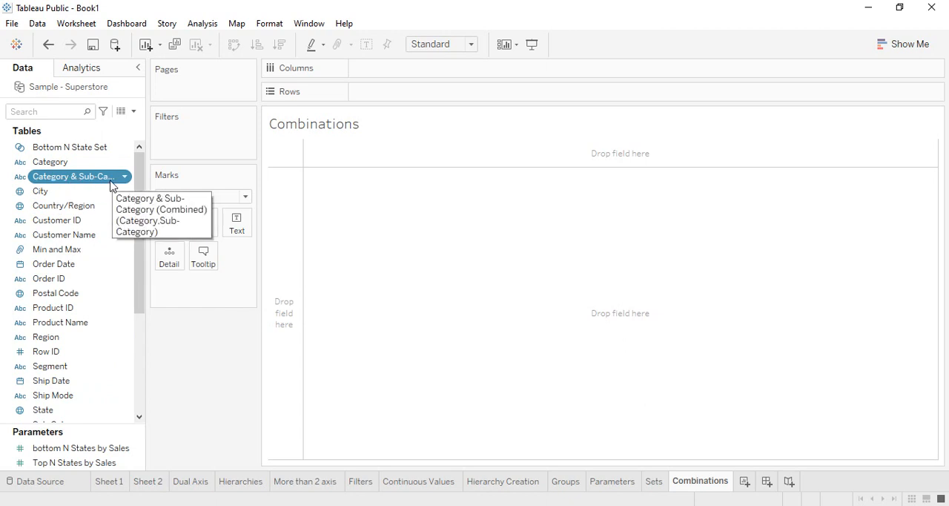
Add the combined Category & Sub-Category field to Rows, and fit the view to Entire View.
drag(108, 181, 453, 90)
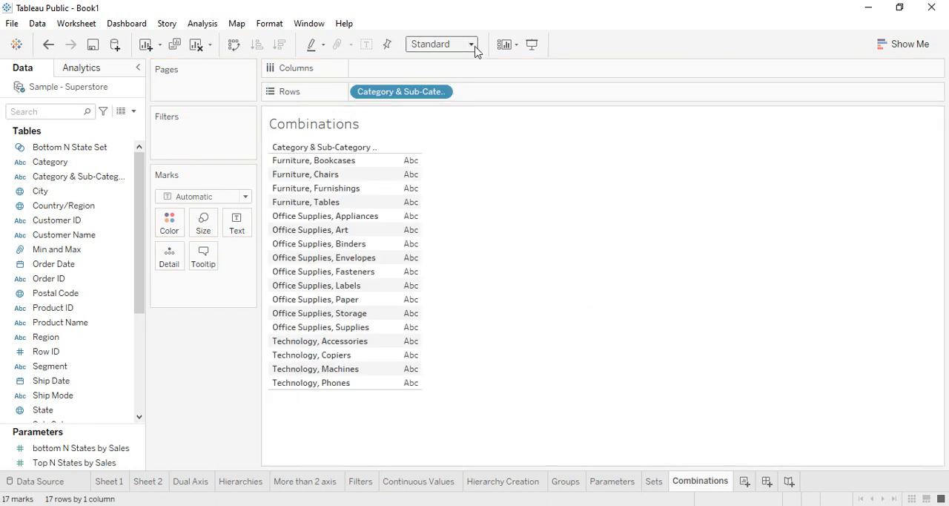
click(474, 47)
click(454, 95)
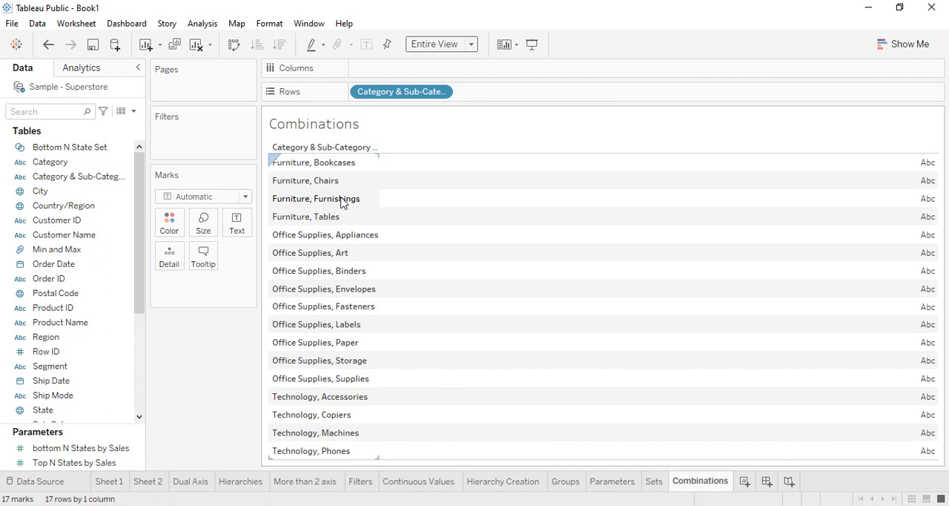
Clear the worksheet, and create a combined field from Category, Segment and Sub-Category.
click(198, 44)
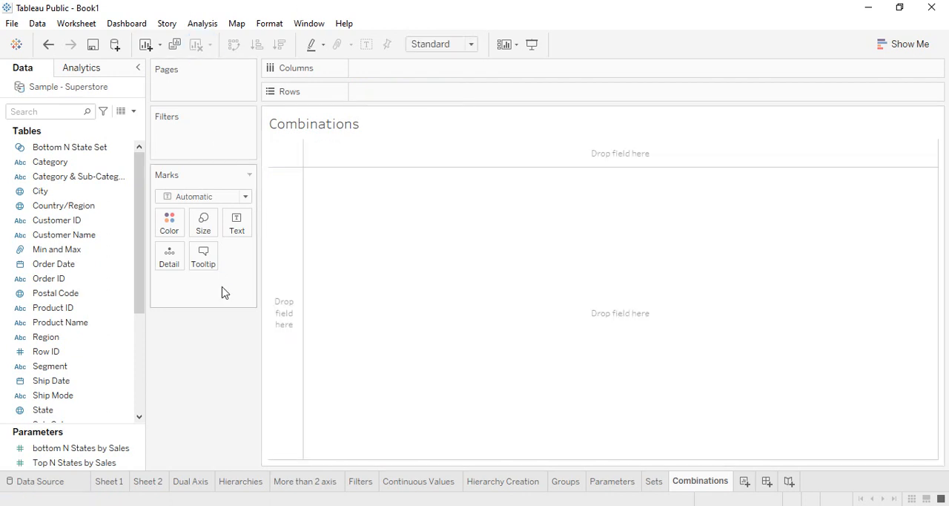
click(63, 163)
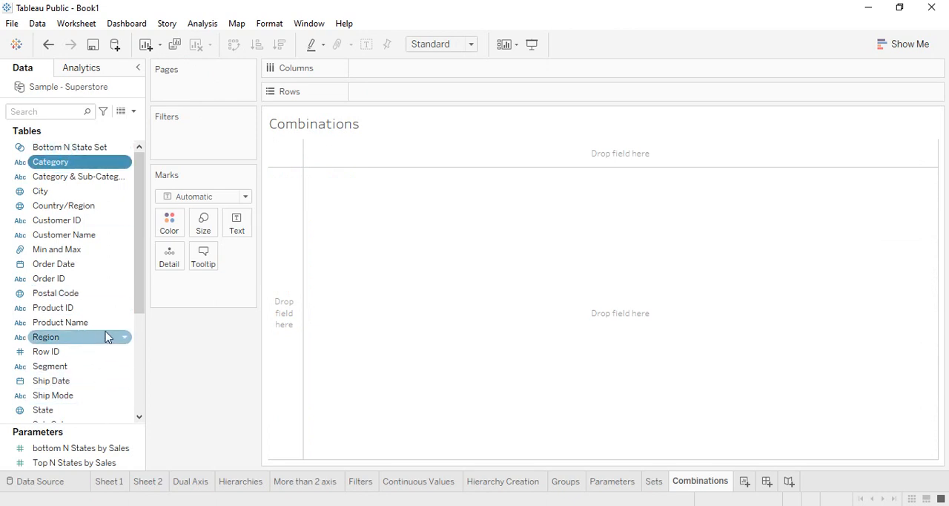
scroll(107, 349, down, 3)
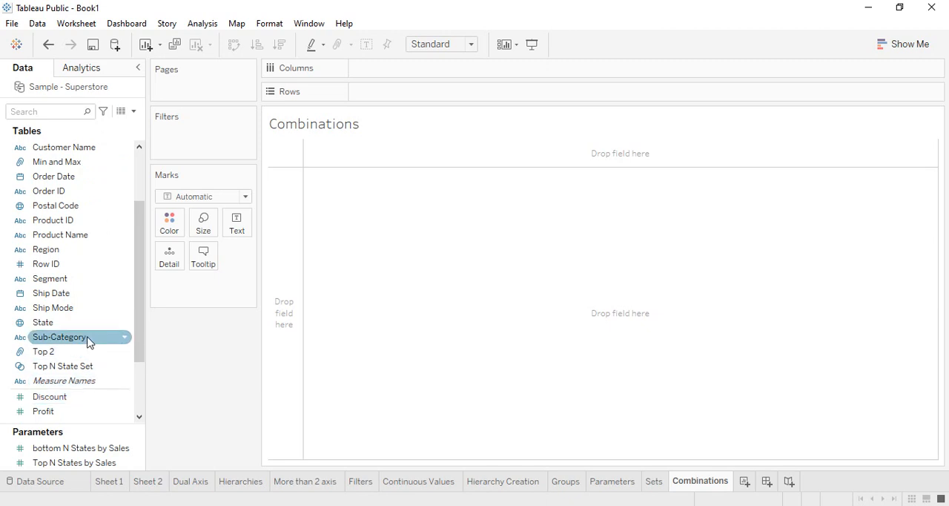
click(87, 340)
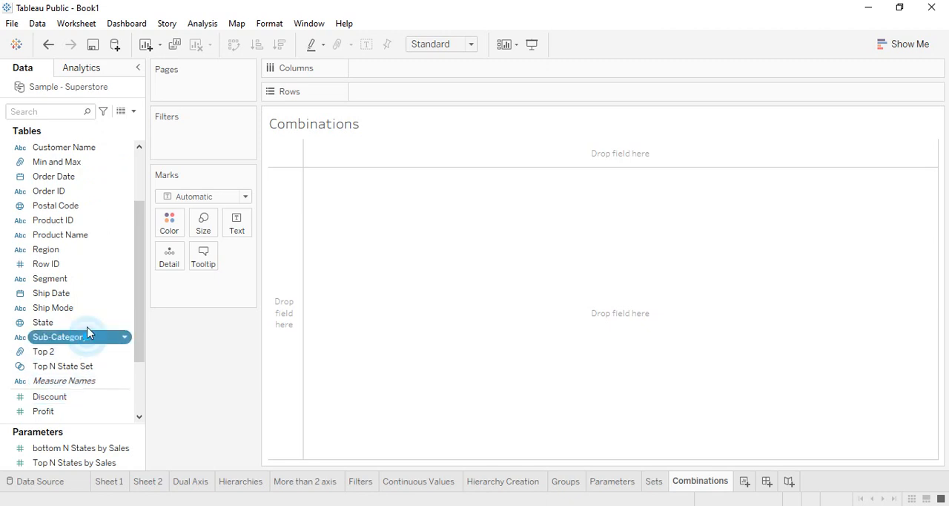
ctrl+click(81, 281)
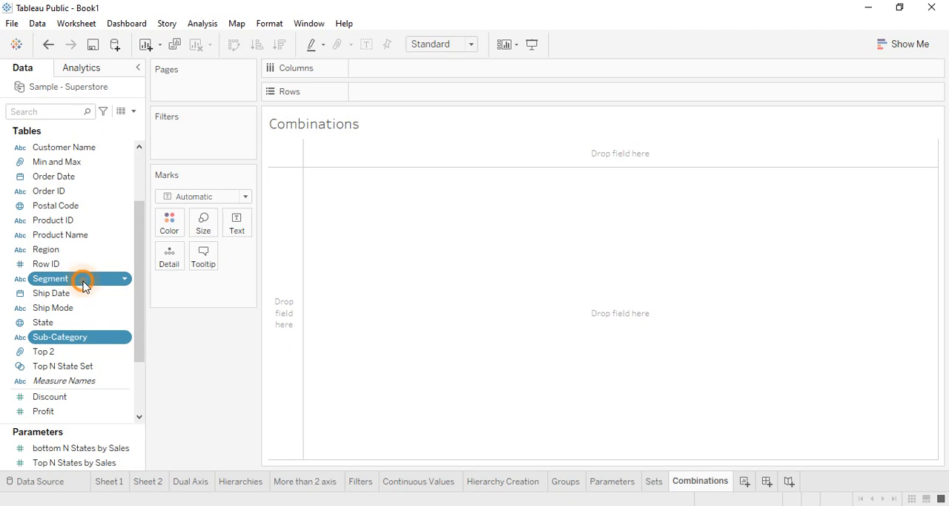
right_click(83, 284)
mouse_move(144, 331)
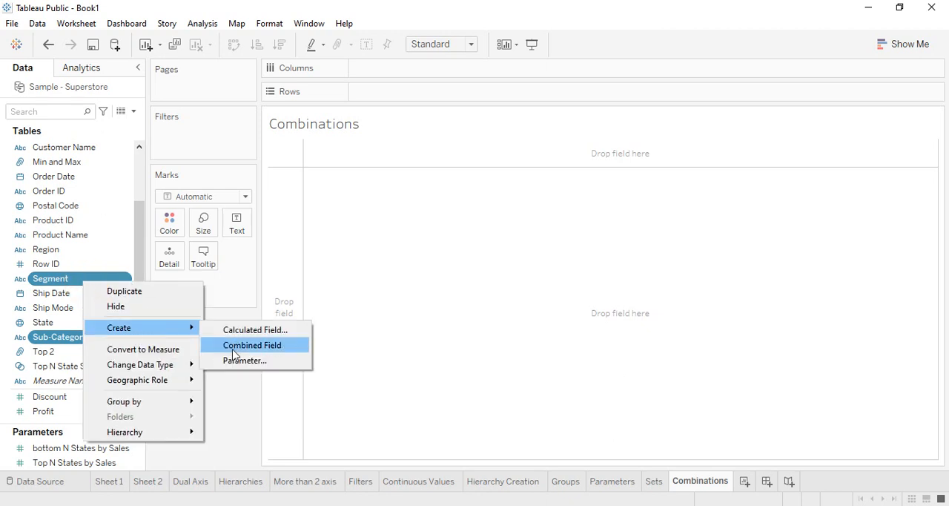
click(234, 346)
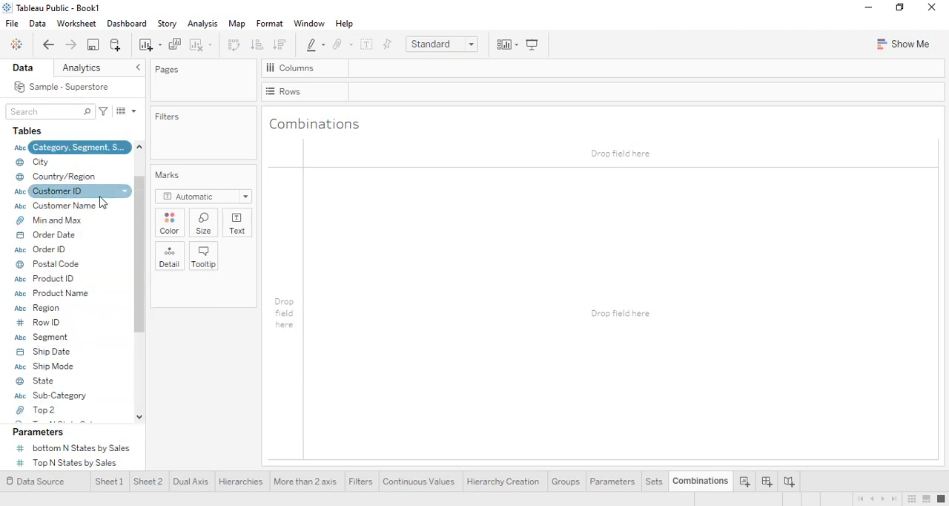
Add the combined Category, Segment, Sub-Category field to Rows, and fit the view to Entire View.
scroll(102, 207, up, 1)
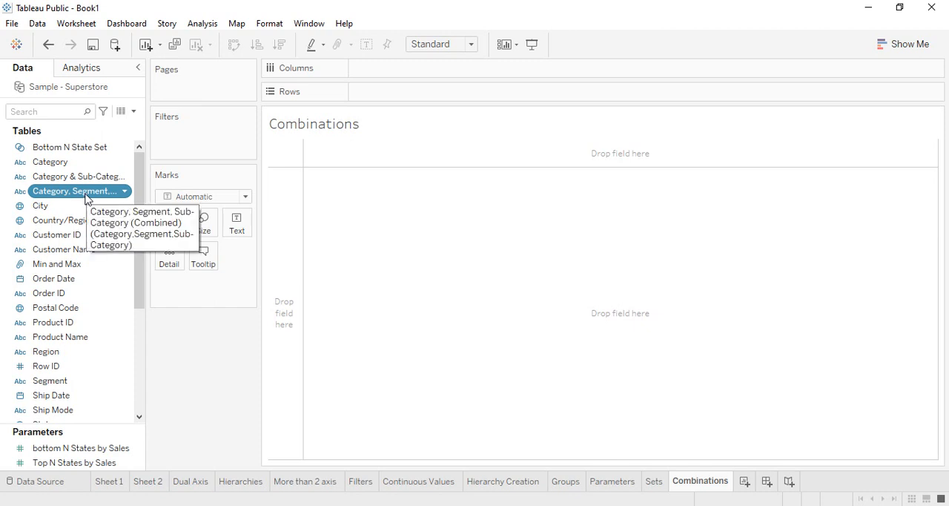
drag(84, 196, 415, 102)
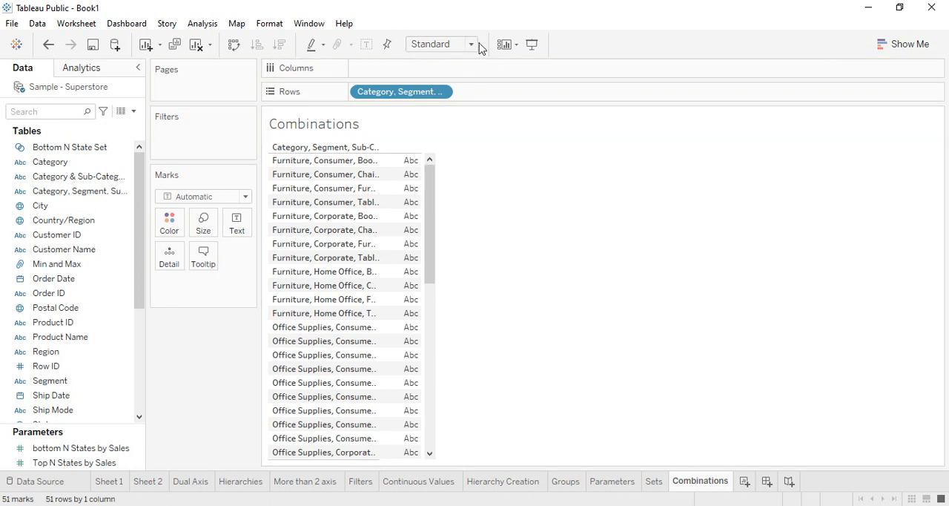
click(473, 42)
click(445, 93)
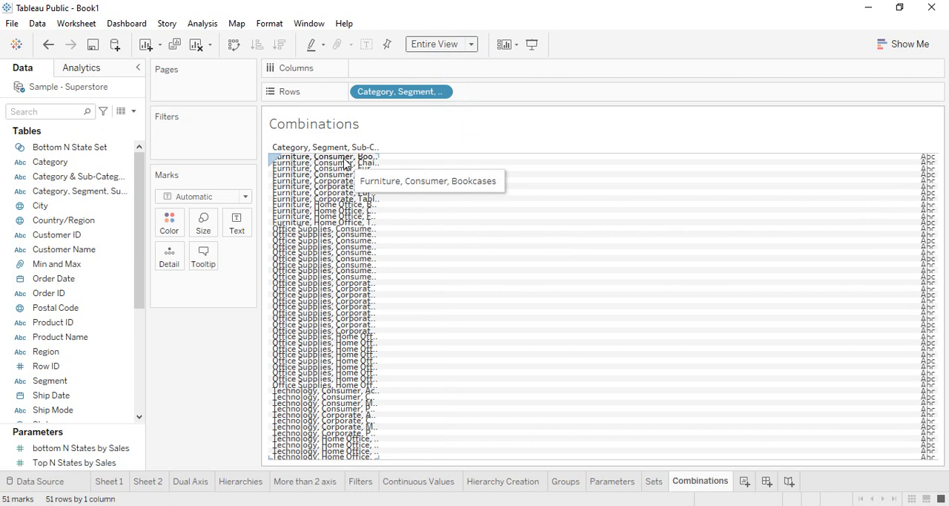
Filter to the Furniture combinations Consumer Furnishings, Corporate Bookcases, Corporate Furnishings, Corporate Tables and Home Office Chairs, and widen the row header column.
drag(79, 185, 202, 138)
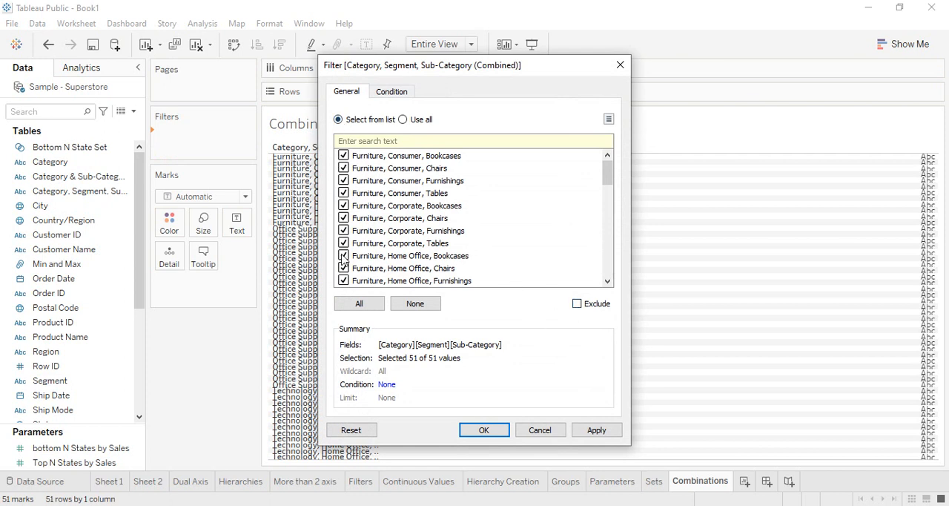
click(415, 304)
click(343, 180)
click(343, 205)
click(343, 230)
click(343, 242)
click(343, 267)
click(486, 430)
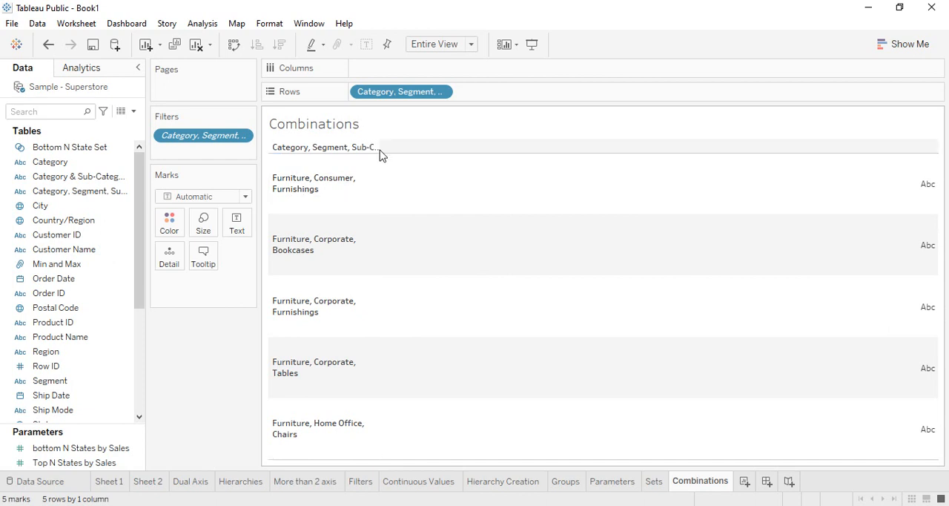
drag(379, 172, 506, 185)
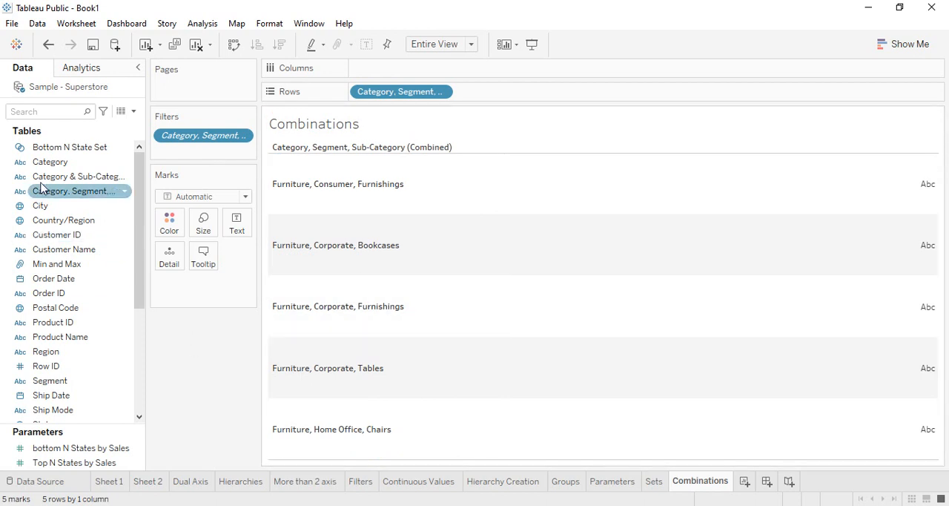
Edit the Category, Segment, Sub-Category combined field to place Sub-Category before Segment, and remove "(Combined)" from its name.
right_click(60, 193)
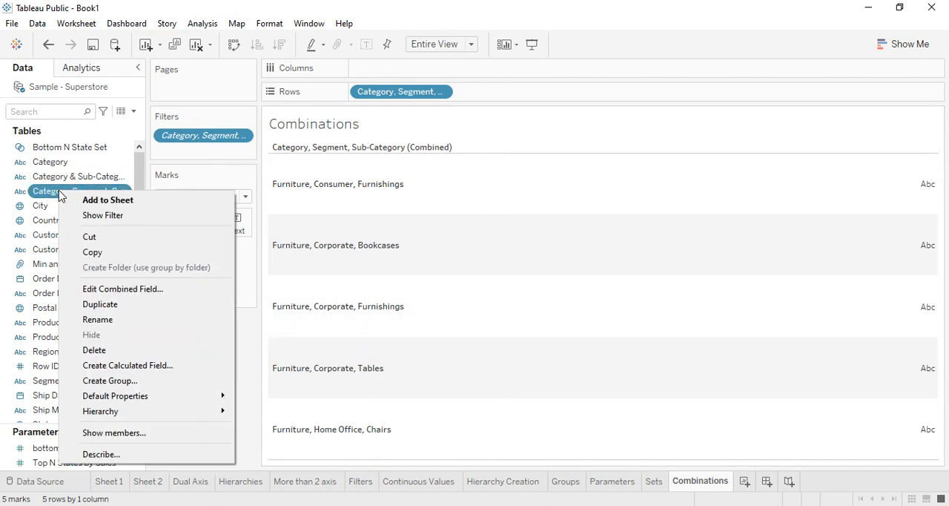
click(134, 288)
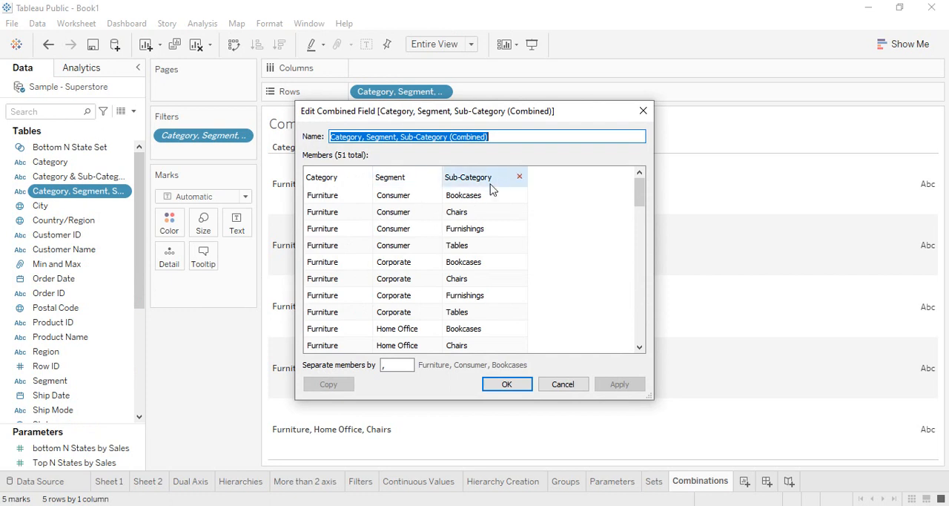
drag(500, 176, 406, 193)
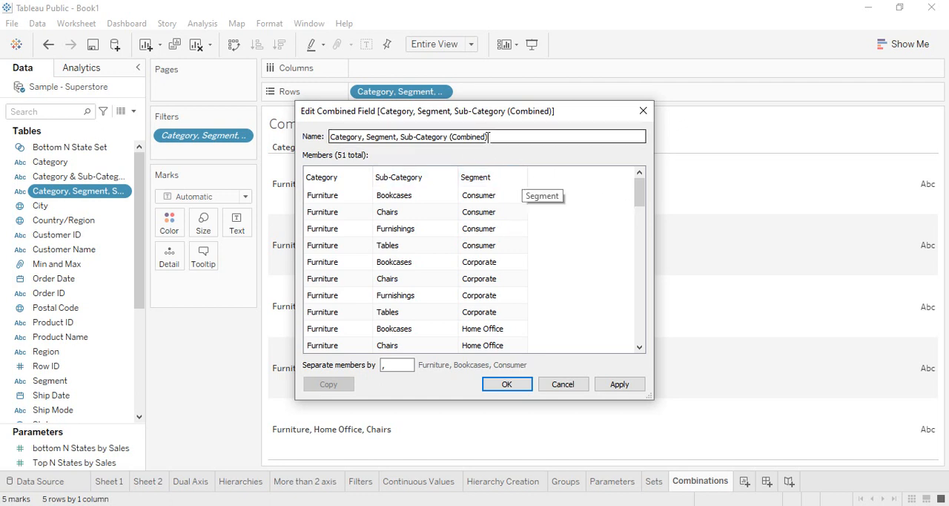
drag(497, 138, 448, 138)
key(BackSpace)
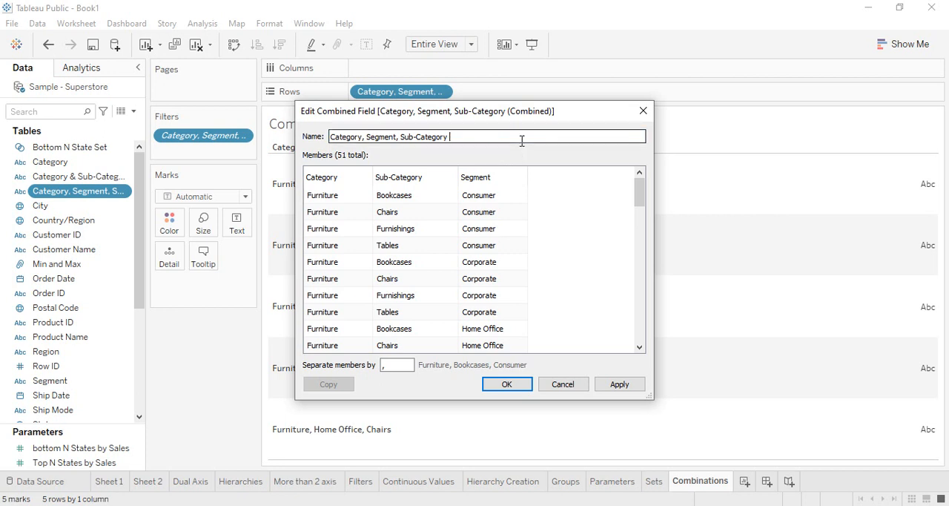
Set the combined field's member separator to a colon, and apply the edits, accepting the removal of the invalid filter.
click(401, 362)
drag(509, 112, 671, 109)
key(BackSpace)
key(BackSpace)
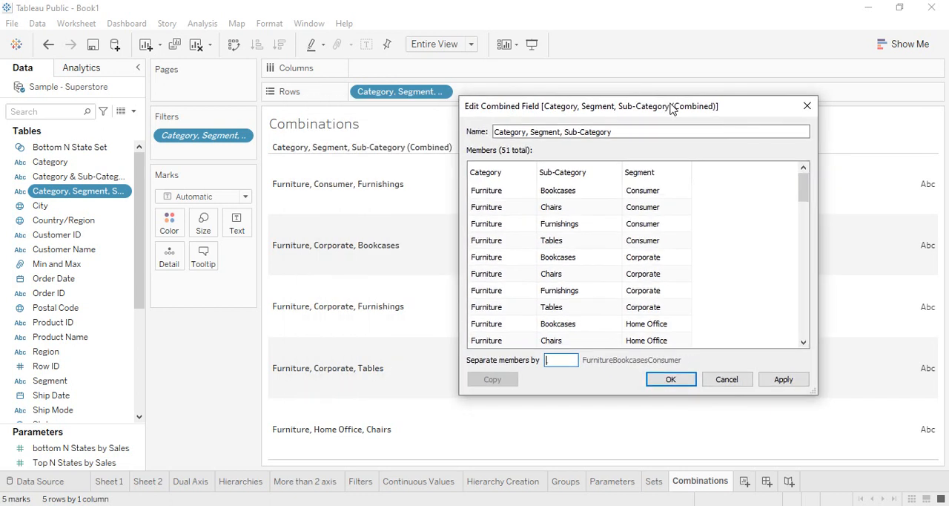
text(:)
click(672, 381)
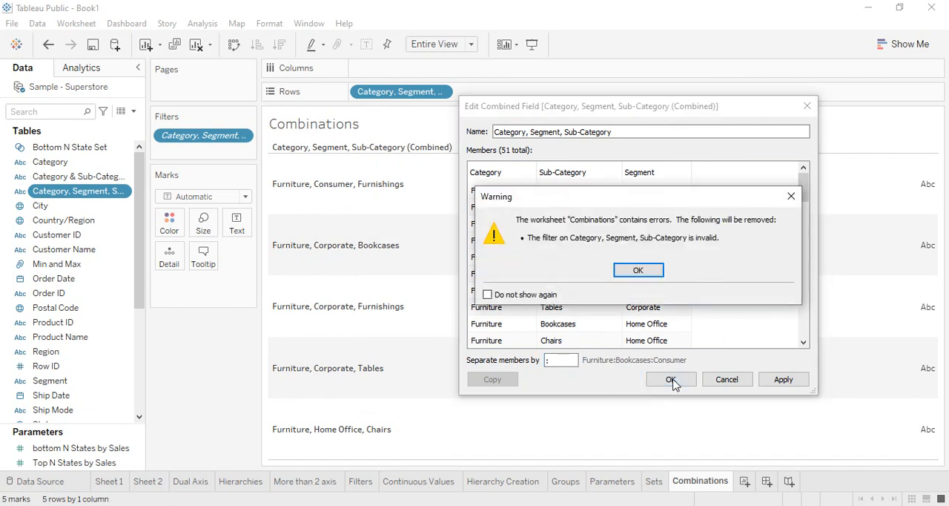
click(638, 271)
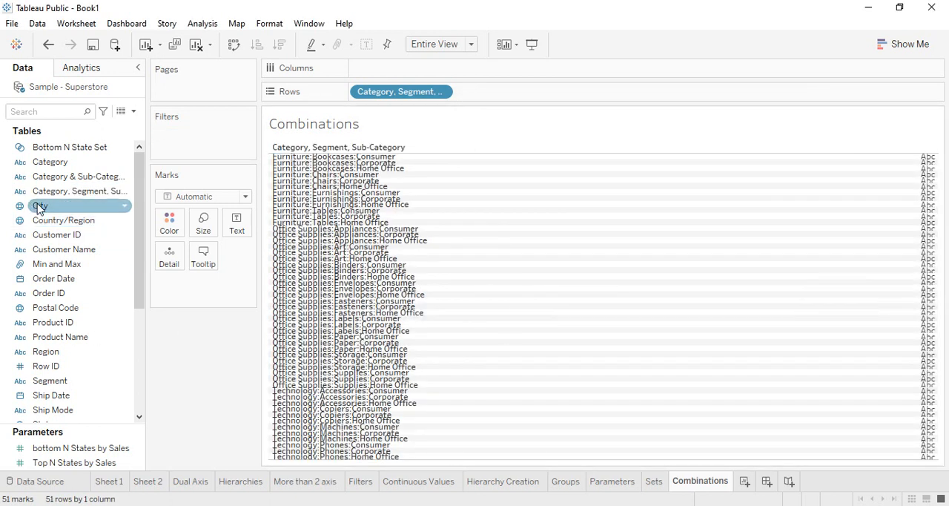
Filter the worksheet by the Category, Segment, Sub-Category field to only Furniture, Chairs, Corporate and Furniture, Furnishings, Consumer.
drag(46, 191, 183, 147)
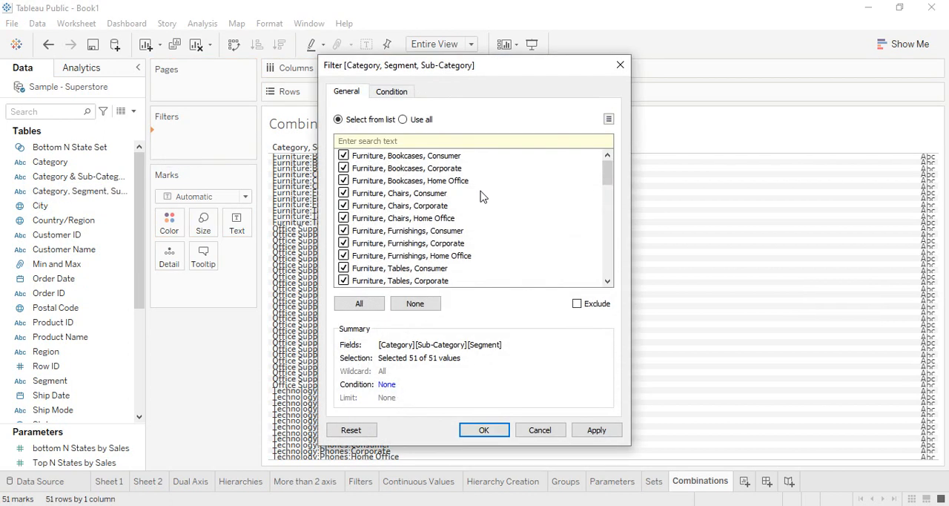
click(403, 302)
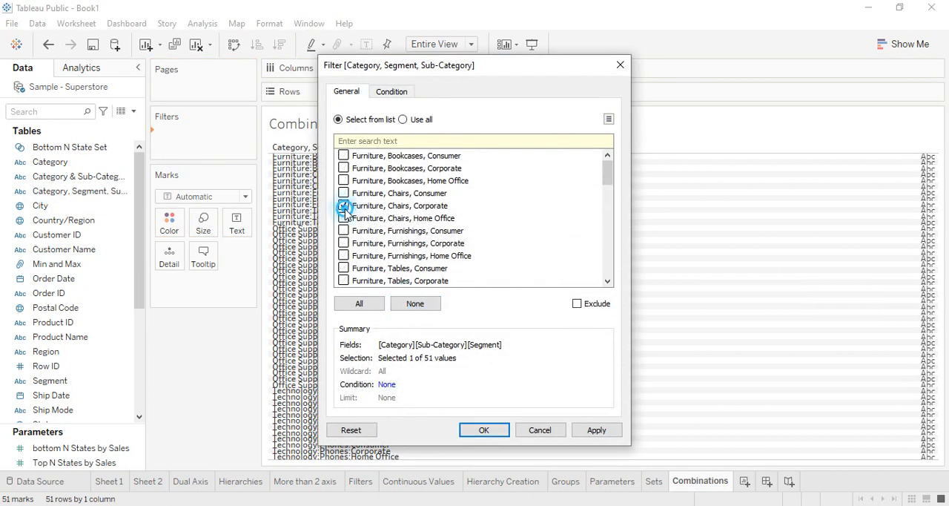
click(344, 206)
click(343, 231)
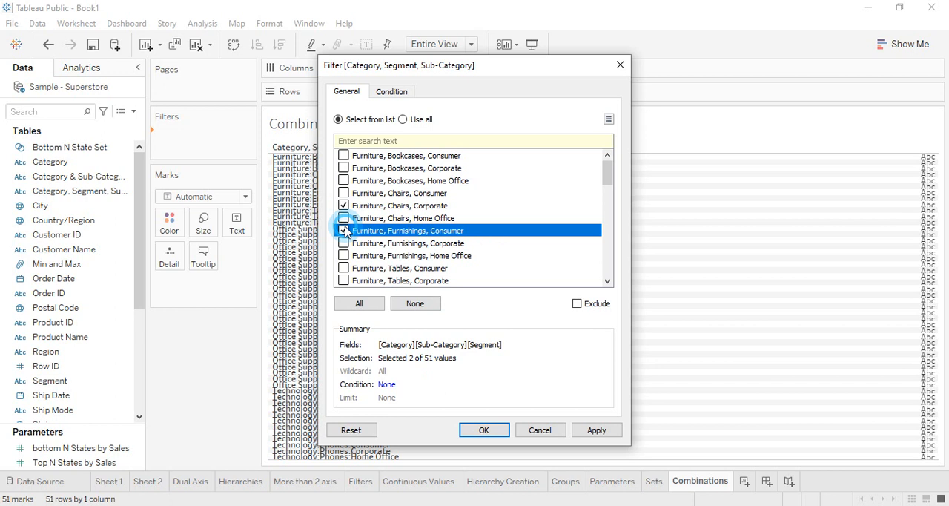
click(596, 430)
click(501, 431)
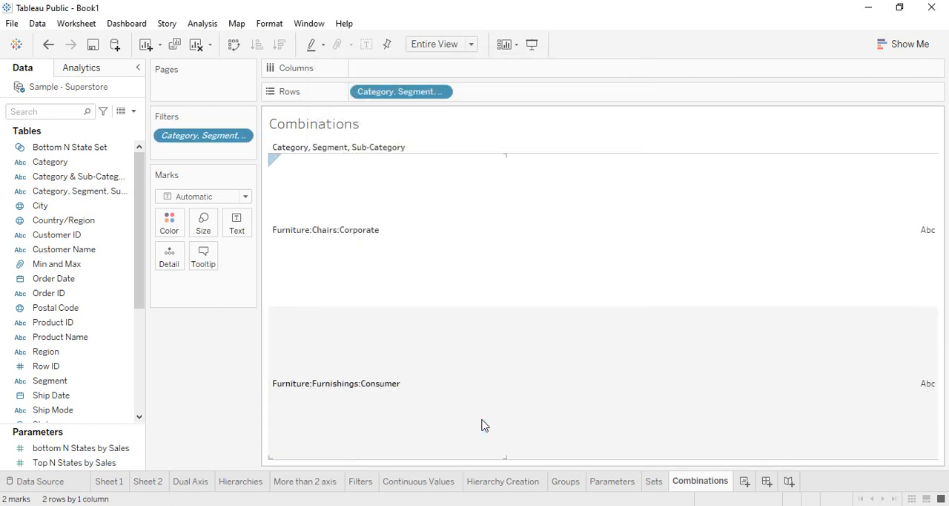